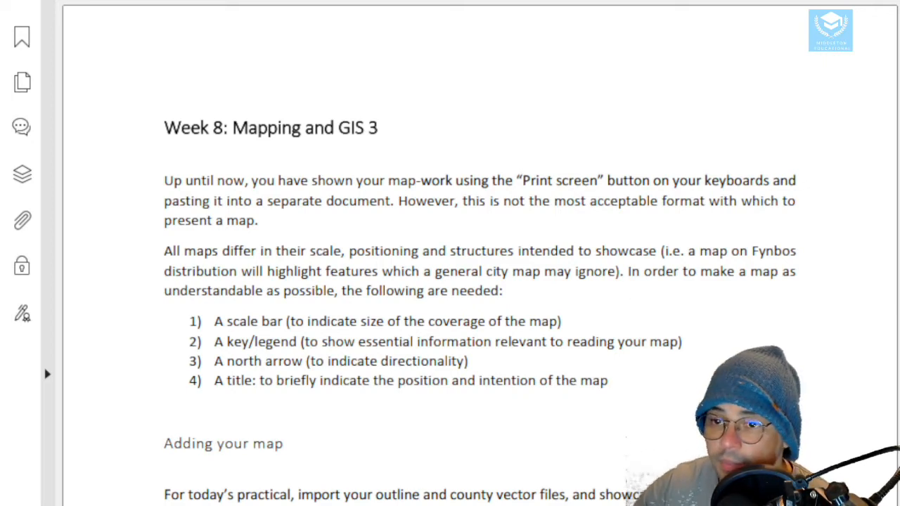
Read the practical's map requirements and highlight the Sutton Hoo burial mounds option in the instructions
scroll(464, 281, down, 3)
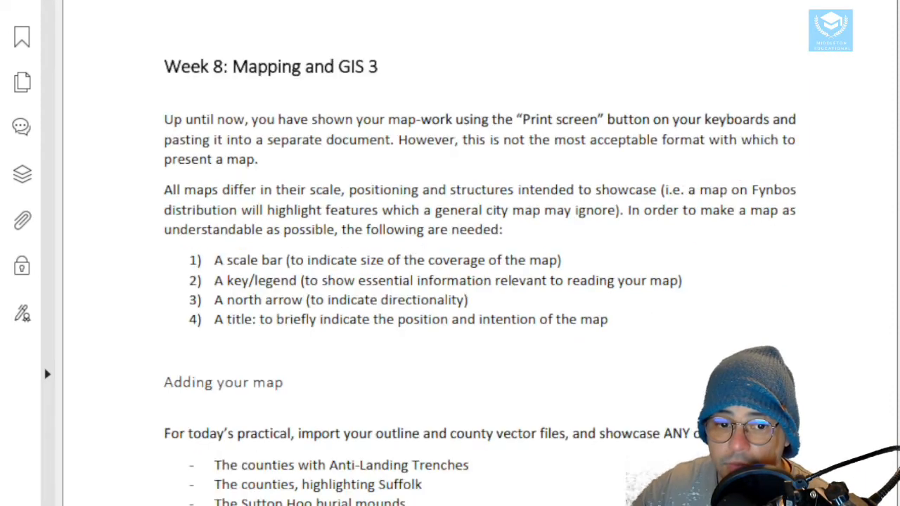
scroll(464, 281, down, 3)
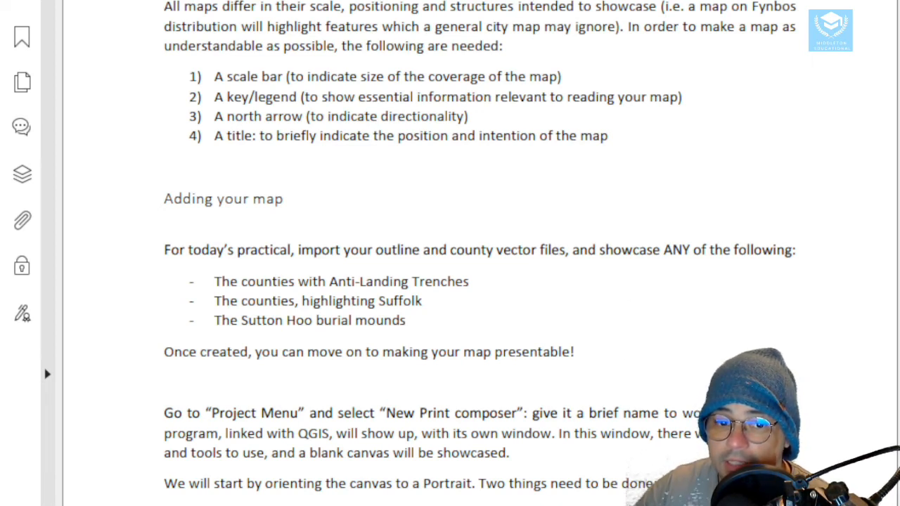
drag(339, 283, 456, 284)
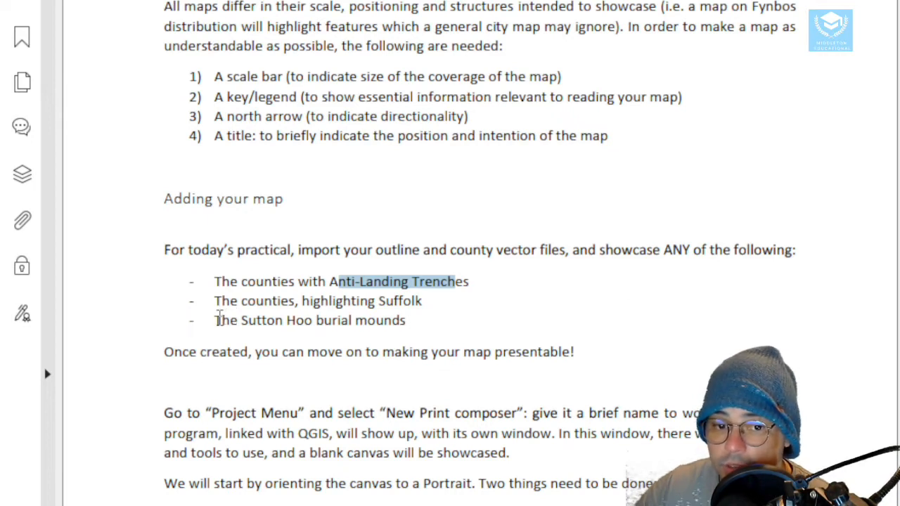
drag(212, 320, 412, 320)
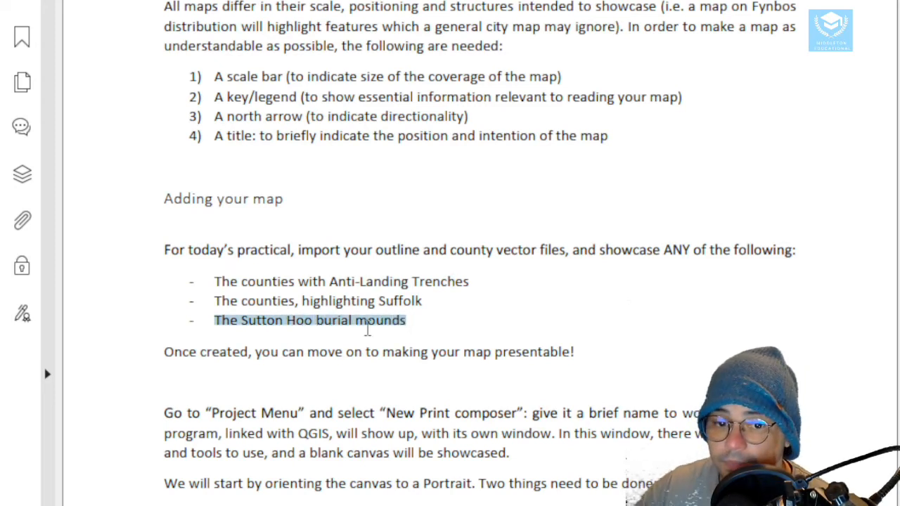
Read through the instructions on the print composer, adding the map, scale and legend
scroll(309, 297, down, 3)
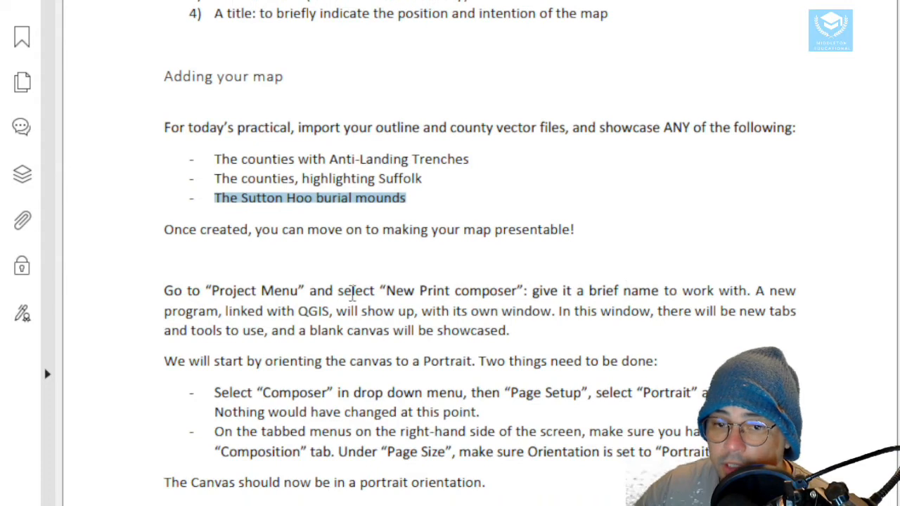
scroll(353, 294, down, 2)
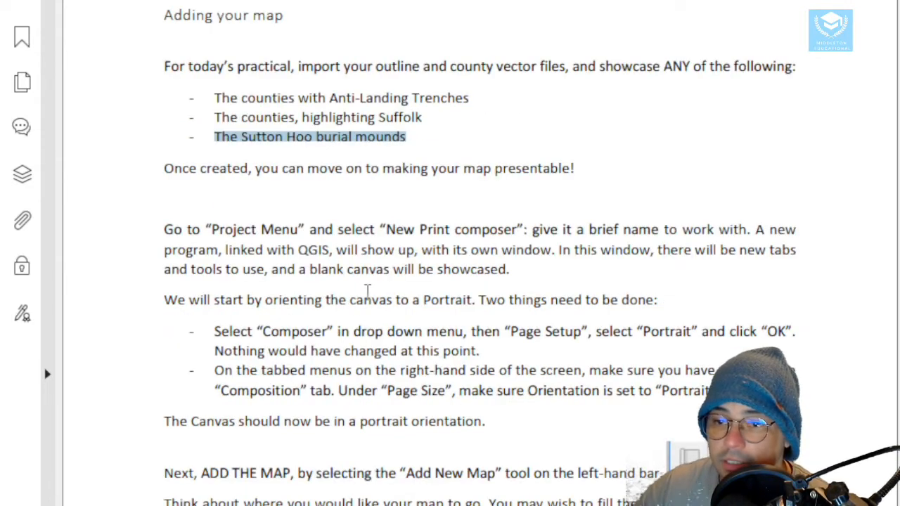
scroll(386, 278, down, 2)
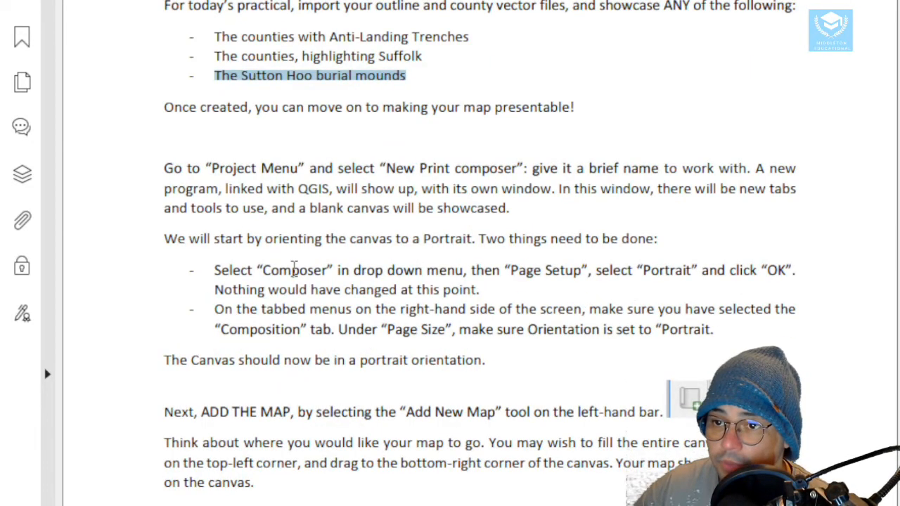
scroll(295, 271, down, 2)
scroll(295, 279, down, 18)
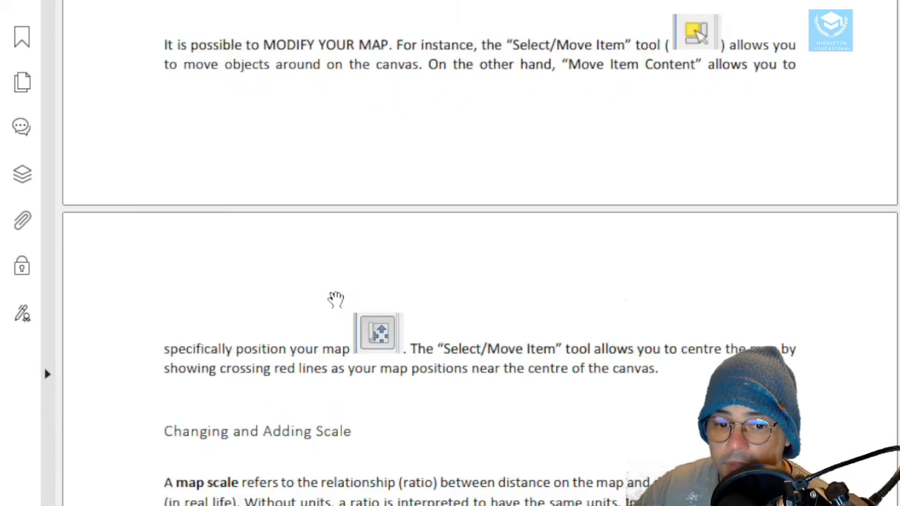
scroll(333, 299, down, 2)
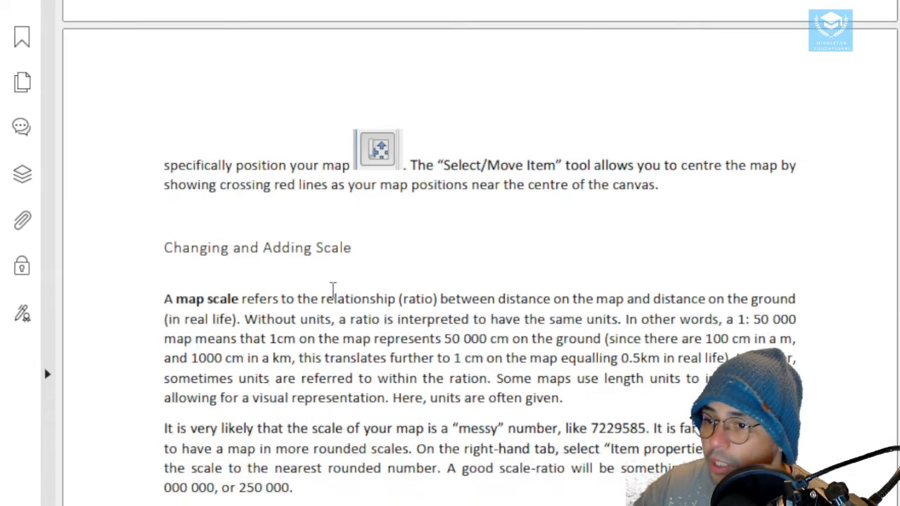
scroll(333, 294, down, 10)
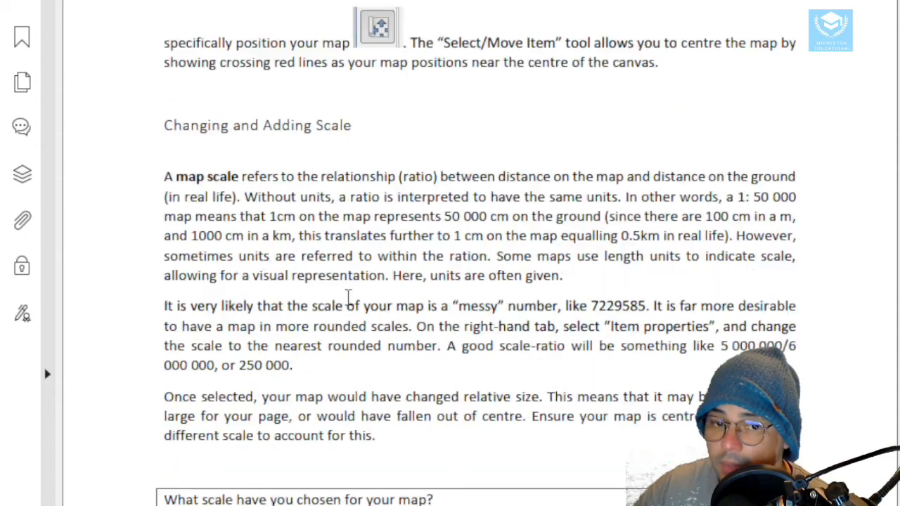
scroll(342, 335, down, 14)
scroll(344, 342, up, 8)
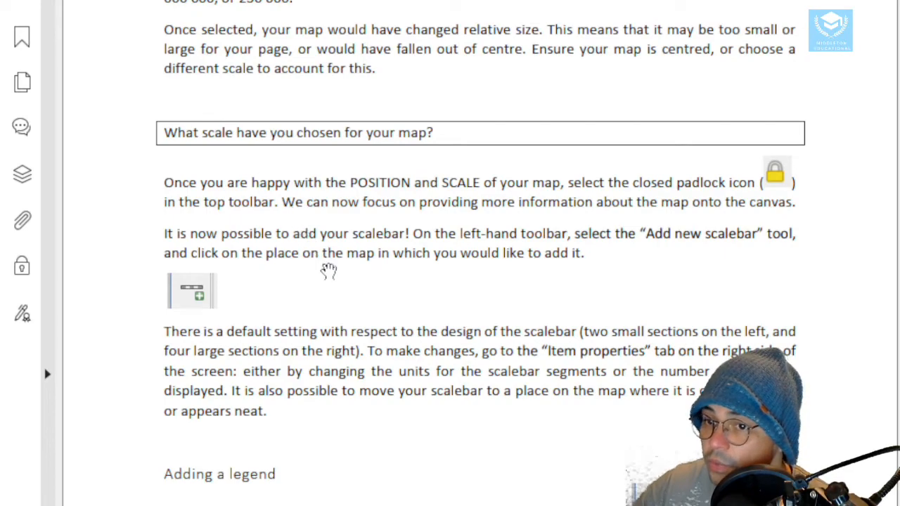
scroll(328, 275, down, 10)
scroll(325, 322, down, 7)
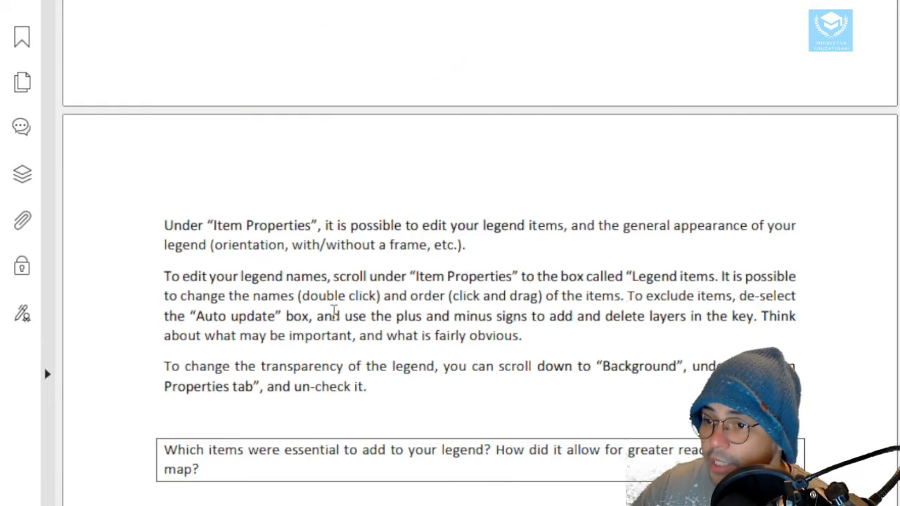
scroll(335, 320, down, 7)
scroll(338, 322, down, 7)
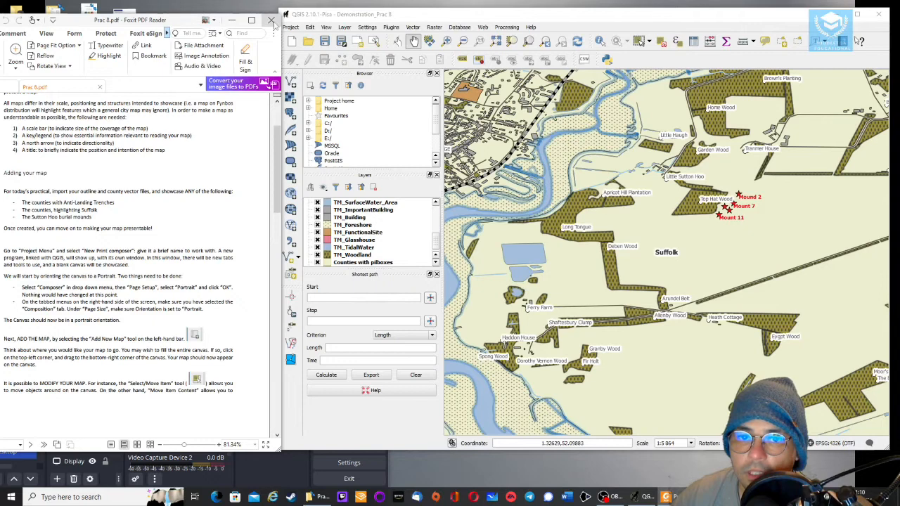
Create a new print composer titled SuttonHoo
drag(301, 19, 307, 20)
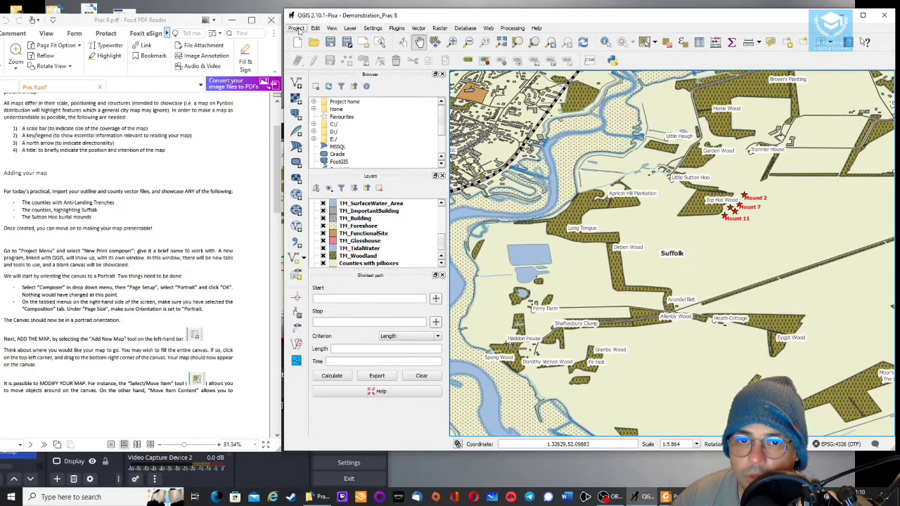
click(297, 29)
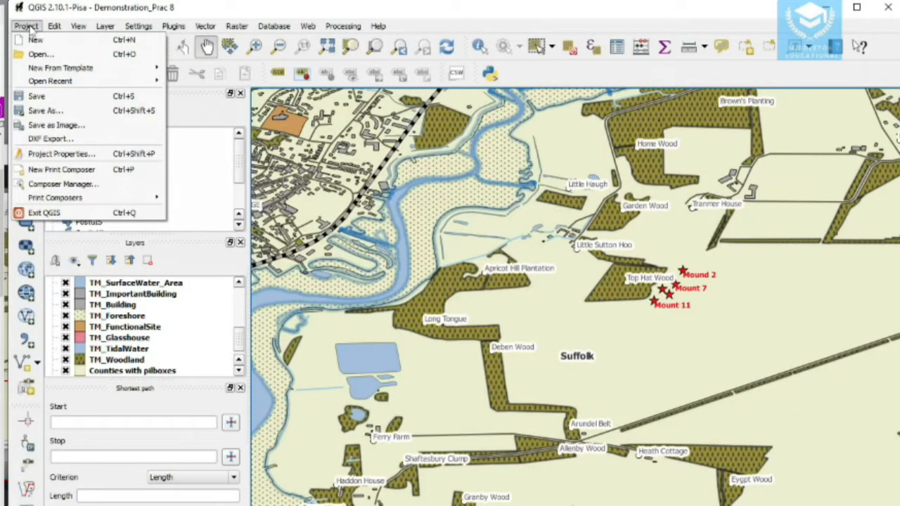
click(53, 170)
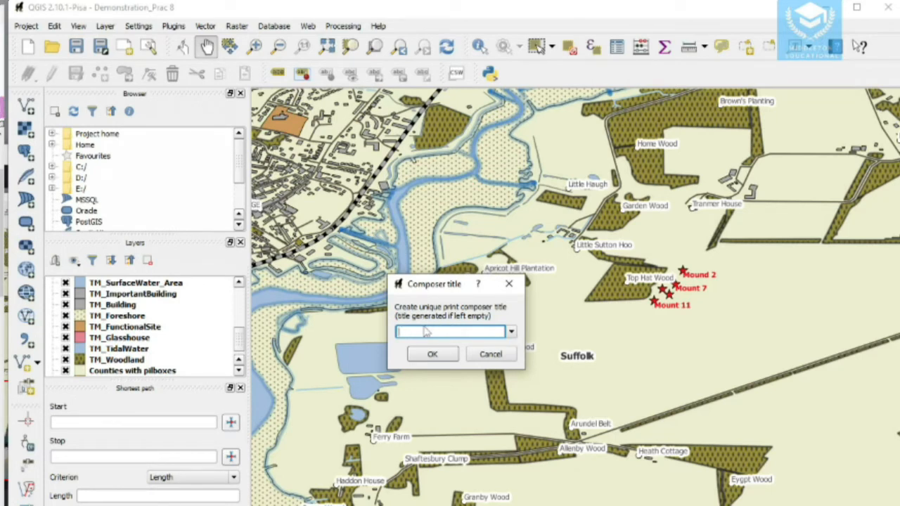
text(SuttonHoo)
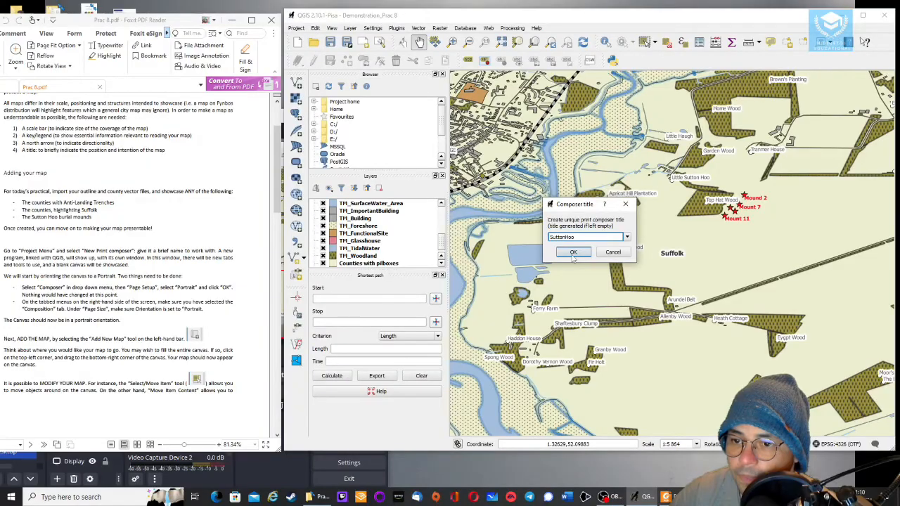
click(573, 253)
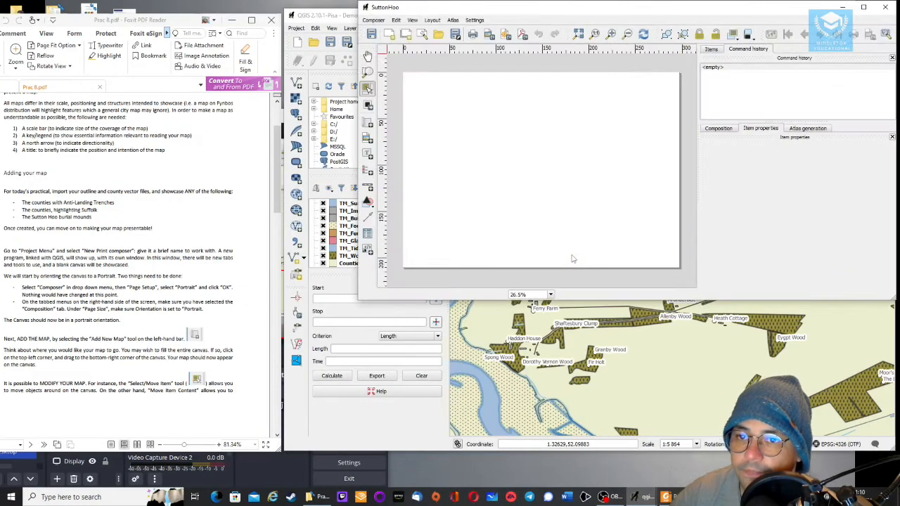
In the composer's page setup, keep A4 paper and switch the orientation to Portrait
drag(567, 8, 500, 26)
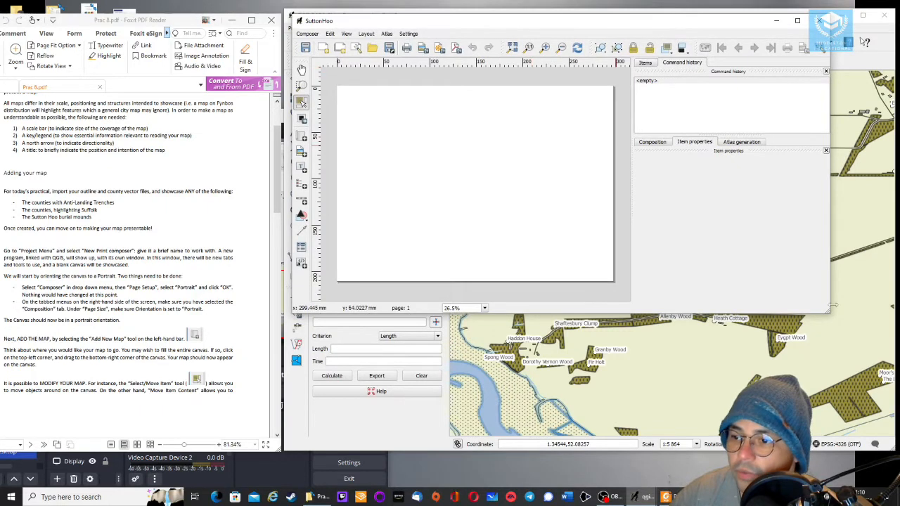
drag(824, 310, 885, 413)
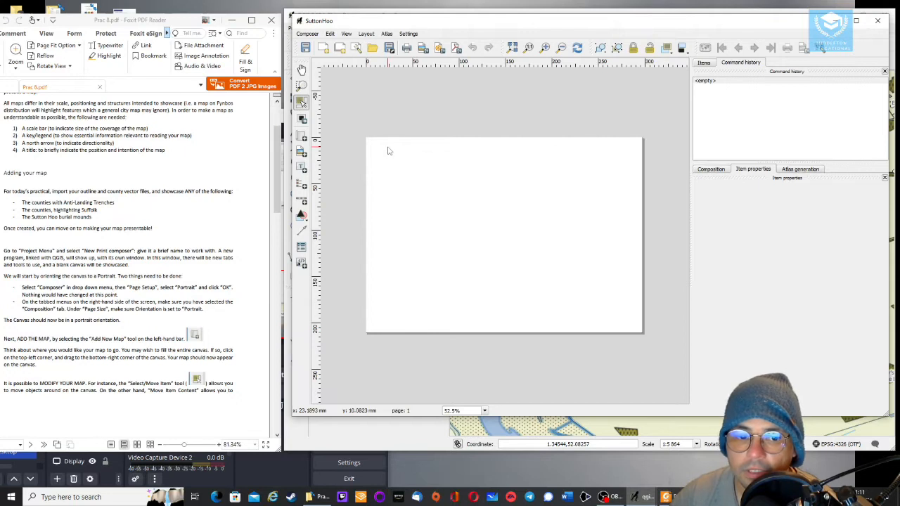
click(307, 34)
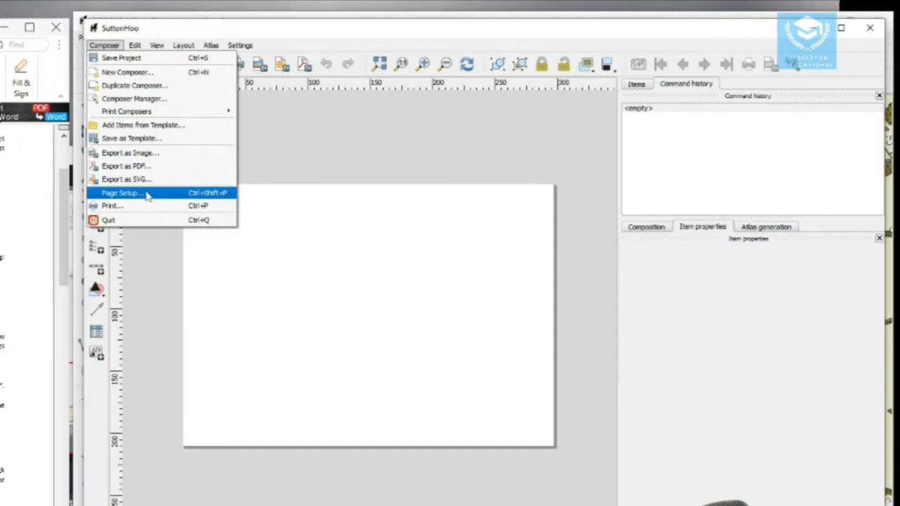
click(121, 192)
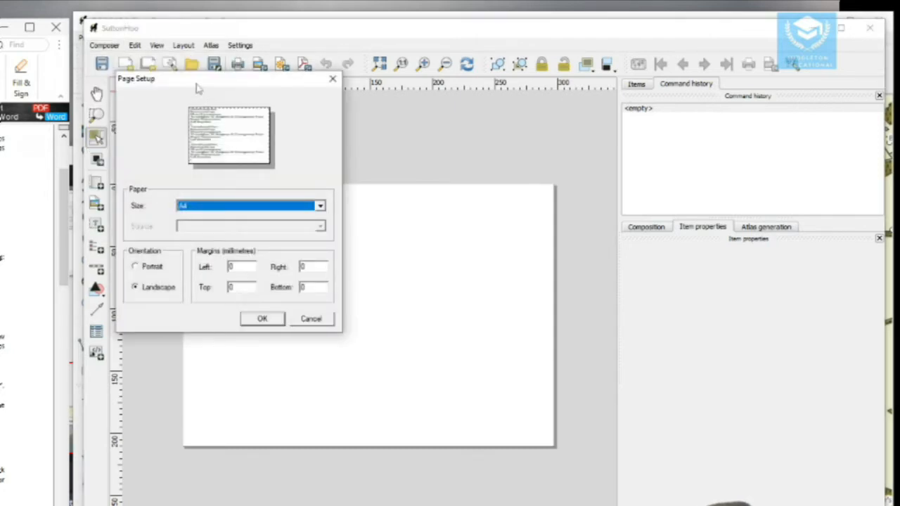
drag(198, 87, 382, 50)
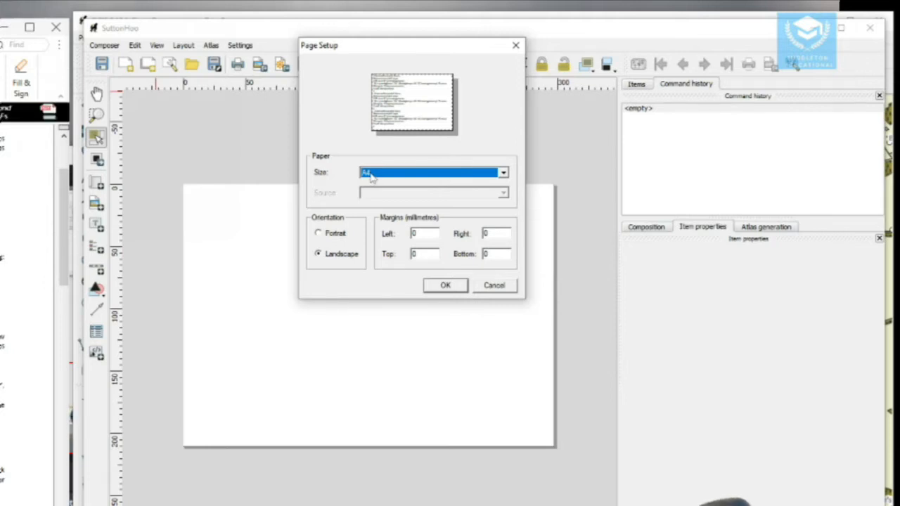
click(503, 174)
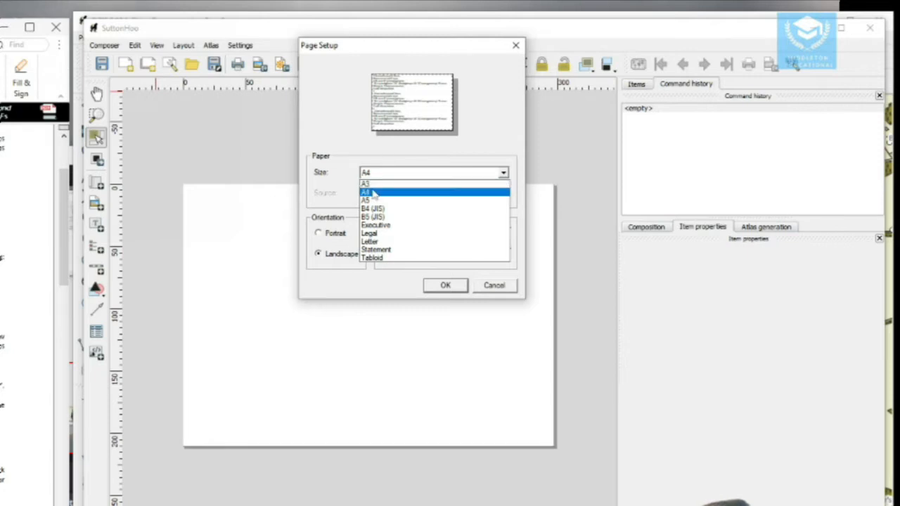
click(498, 149)
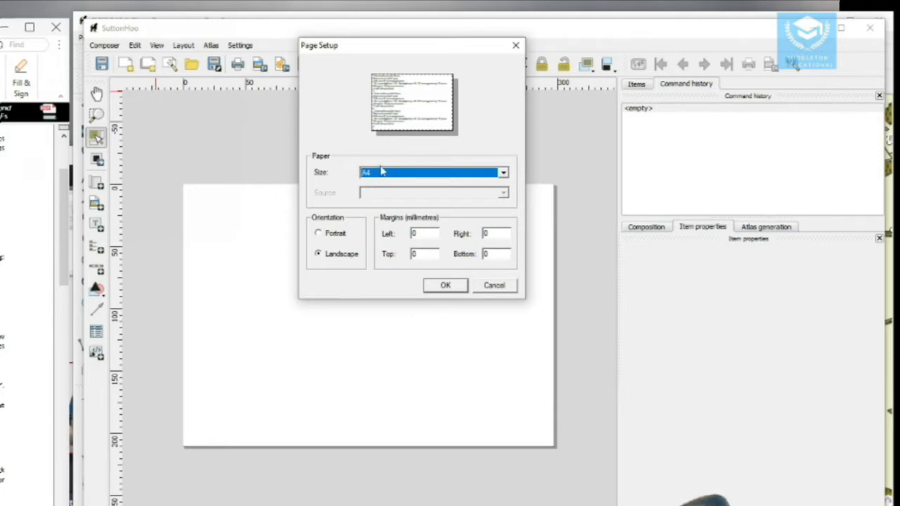
click(320, 236)
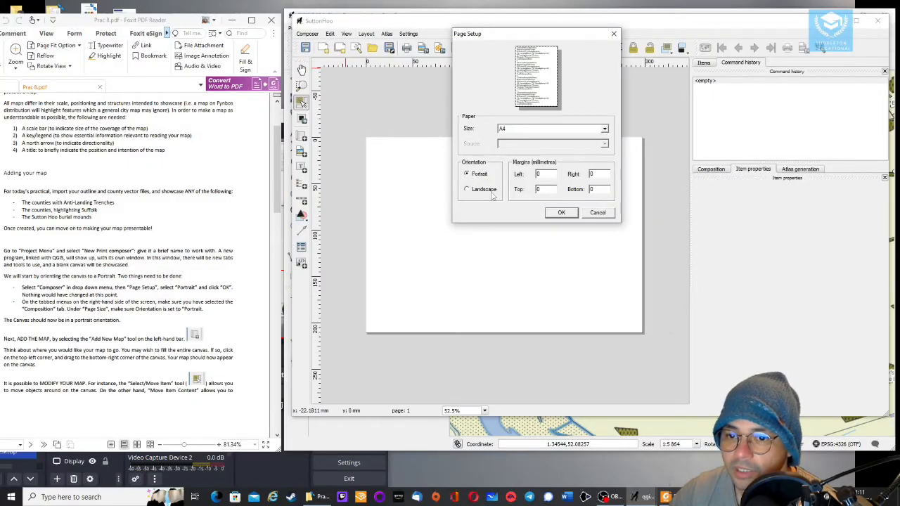
click(561, 213)
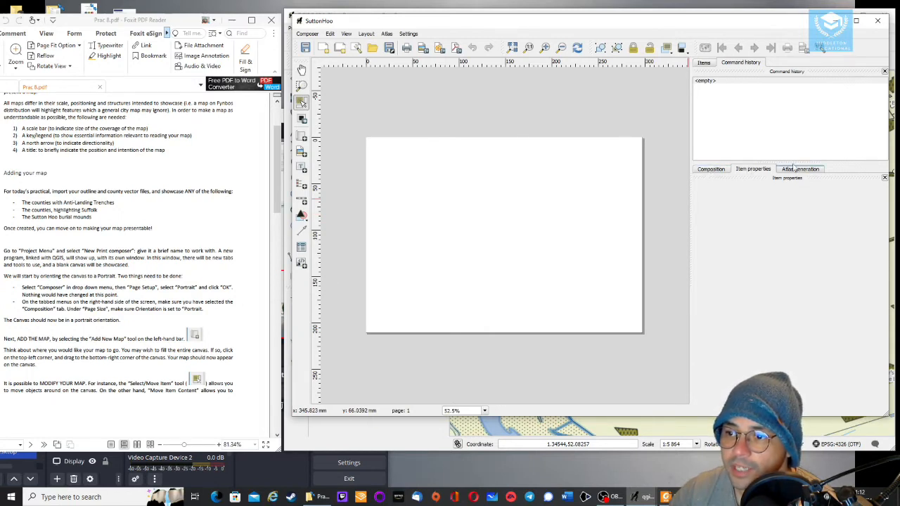
Set the composition's page orientation to Portrait
click(711, 169)
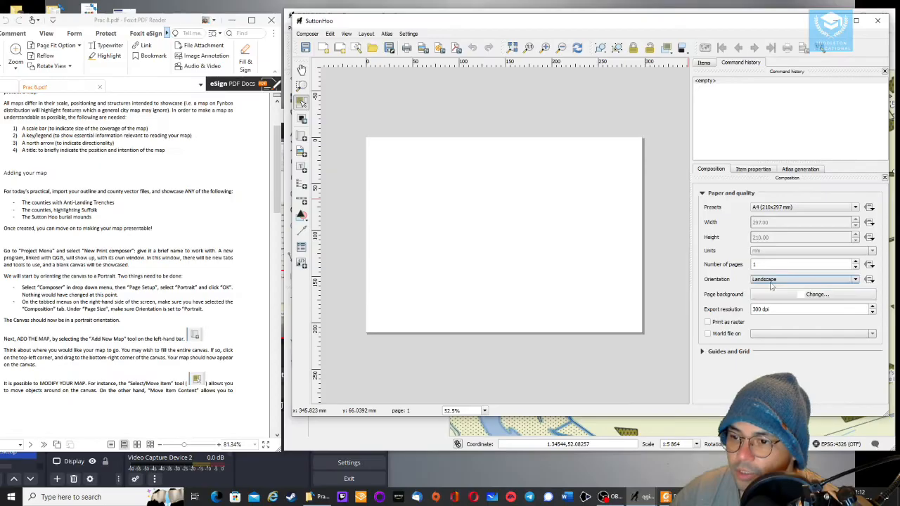
click(771, 280)
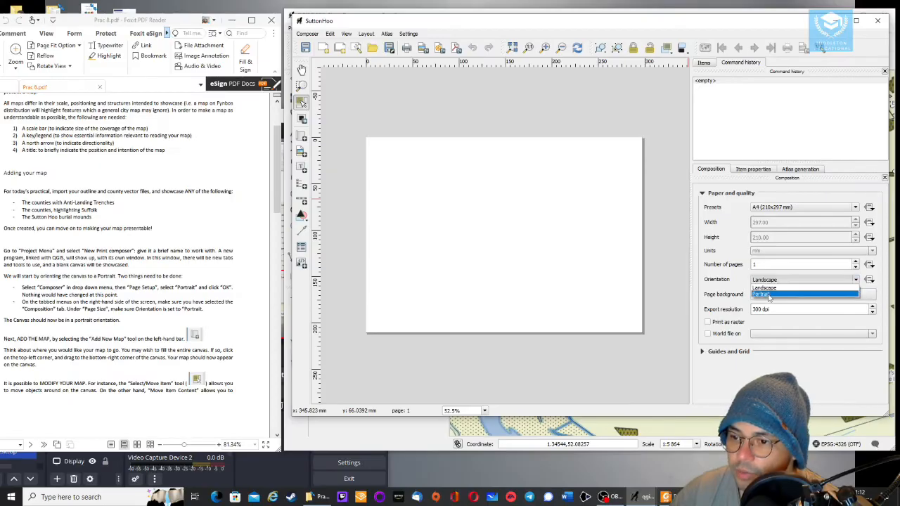
click(769, 295)
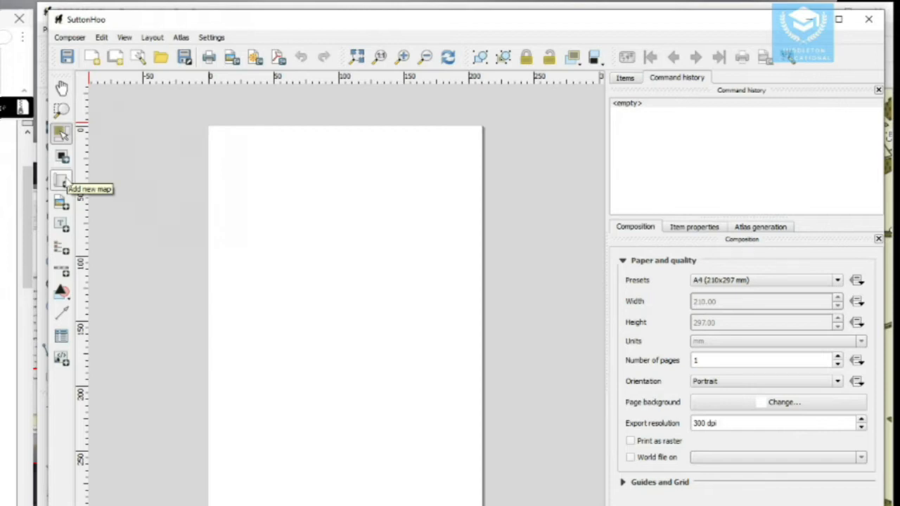
Add a new map covering the upper part of the portrait page, then adjust its size and position
click(61, 182)
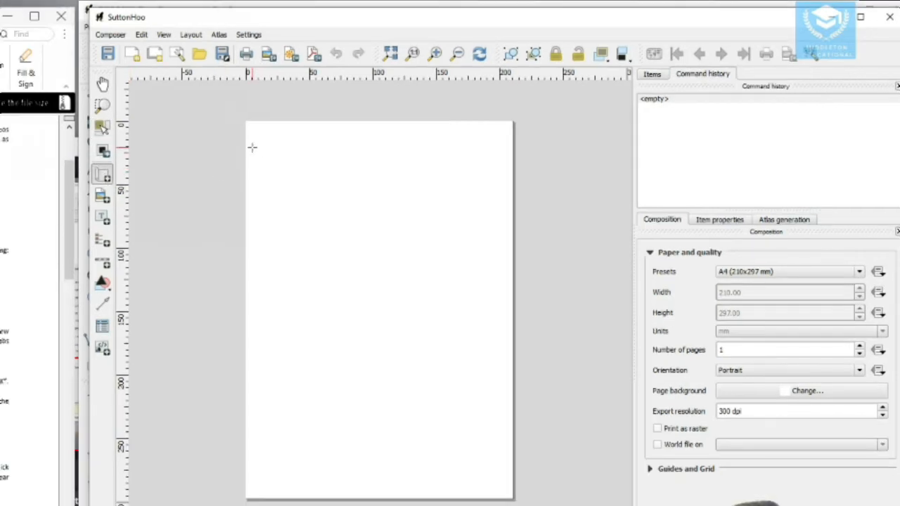
drag(253, 146, 505, 381)
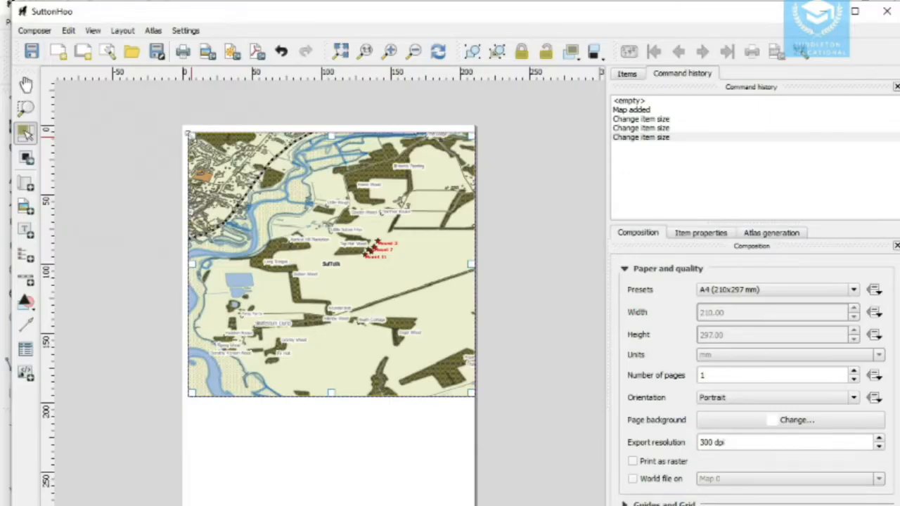
drag(331, 131, 331, 140)
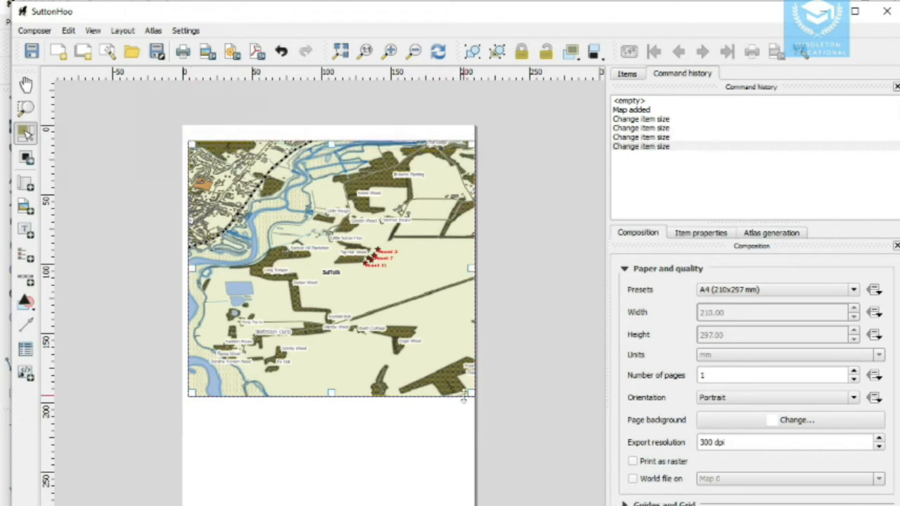
drag(472, 395, 464, 392)
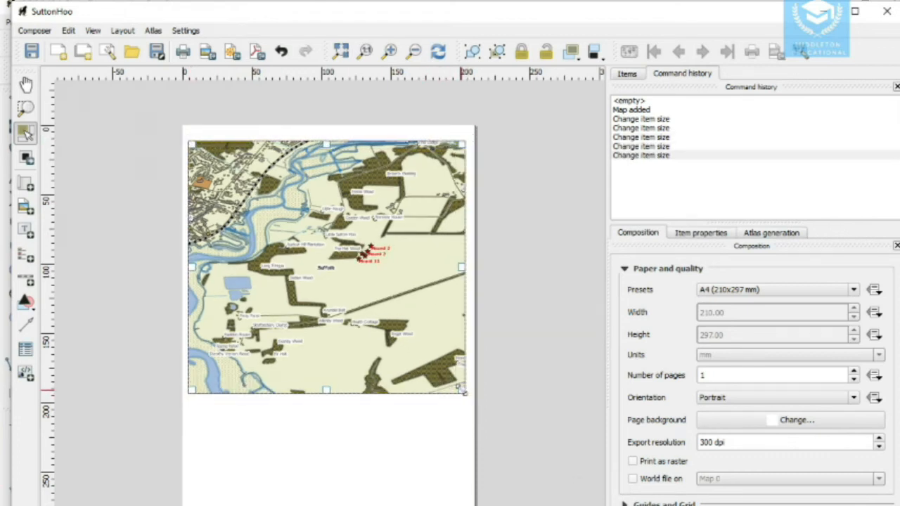
drag(191, 389, 196, 390)
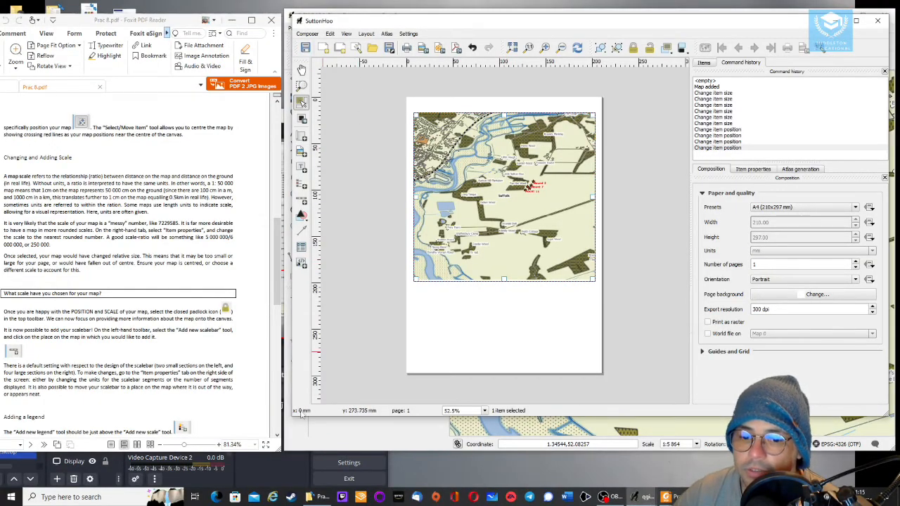
click(289, 430)
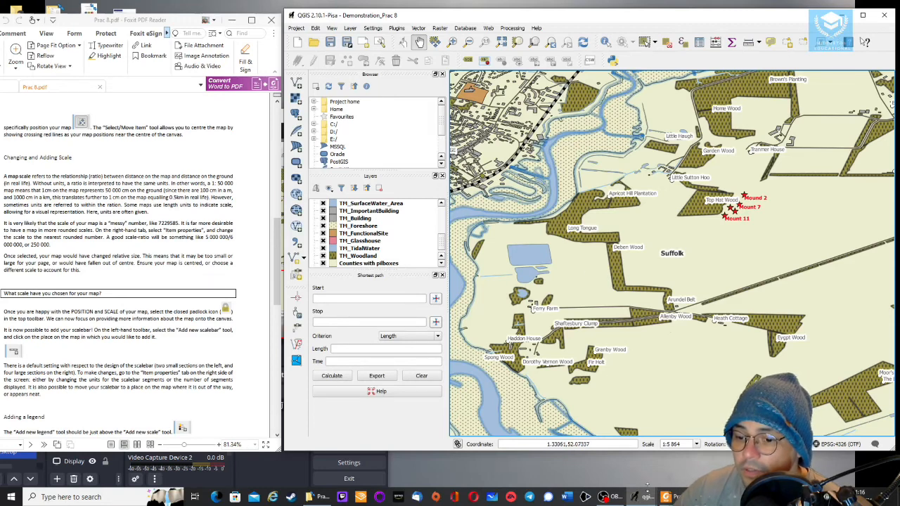
mouse_move(645, 496)
click(661, 443)
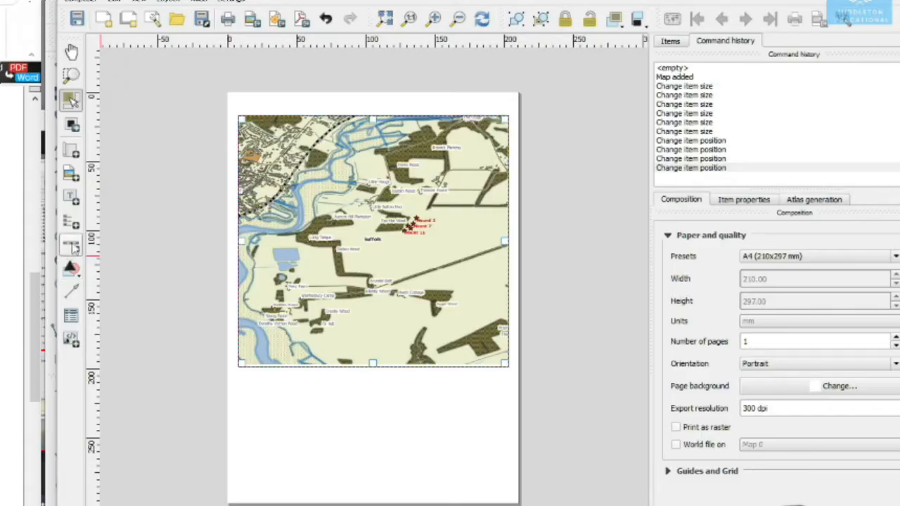
Add a scale bar and place it just below the map's lower-right corner
click(73, 247)
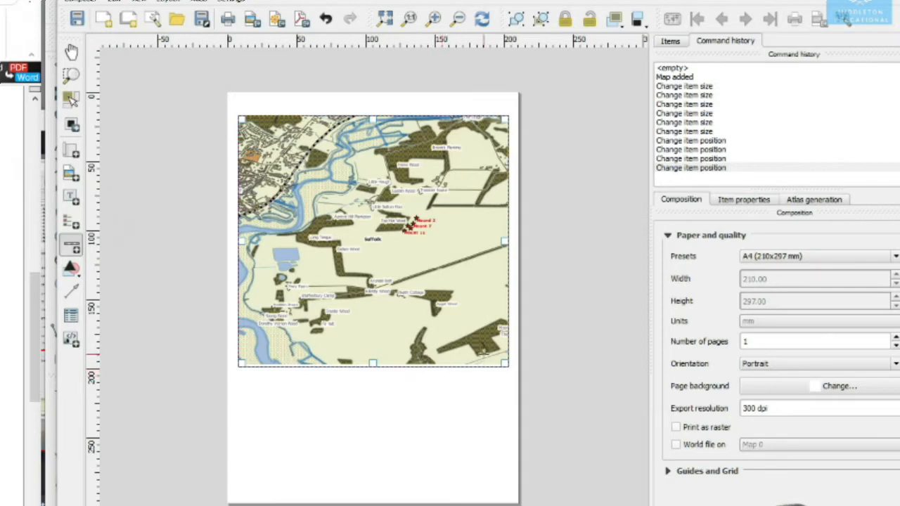
click(433, 373)
drag(458, 386, 453, 382)
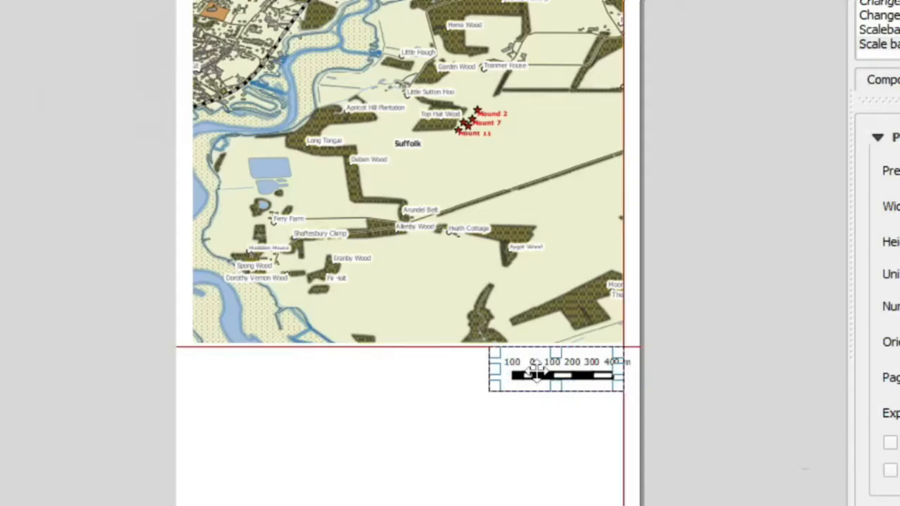
drag(535, 372, 536, 376)
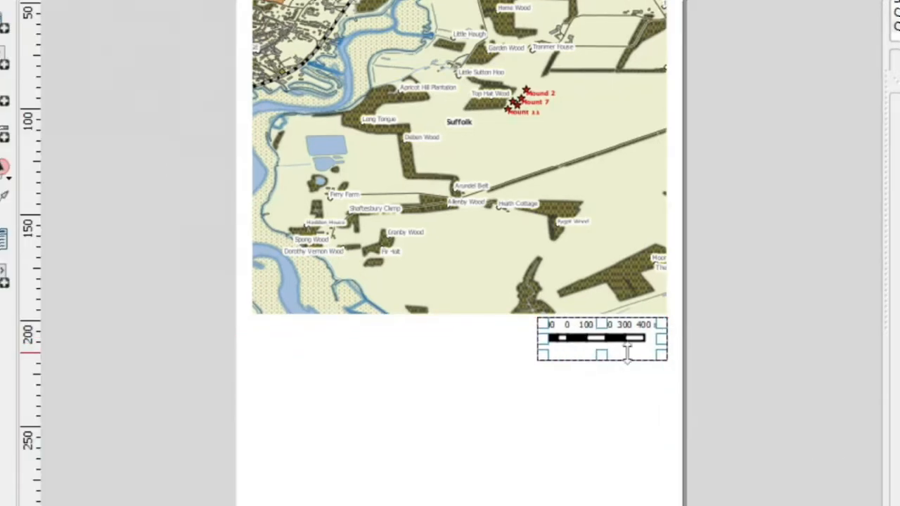
click(713, 324)
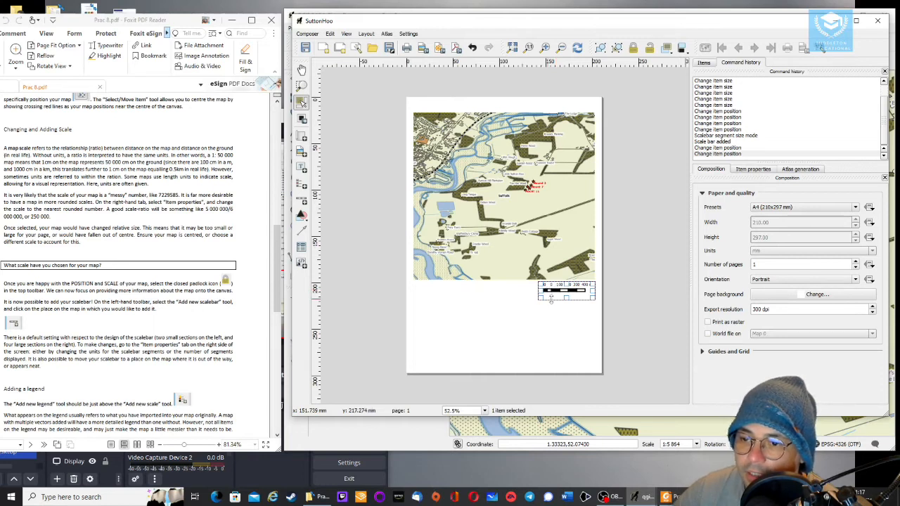
Set the scale bar's map units per bar unit to 2
click(750, 172)
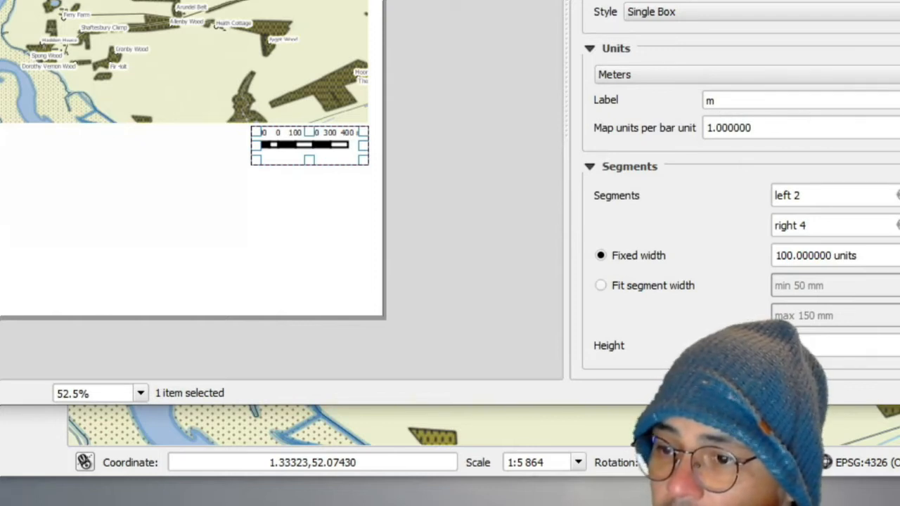
key(Up)
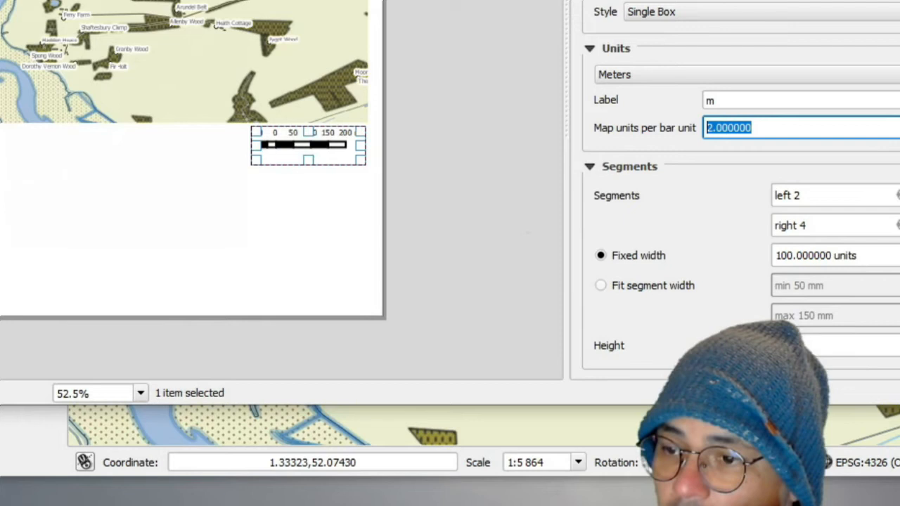
key(Down)
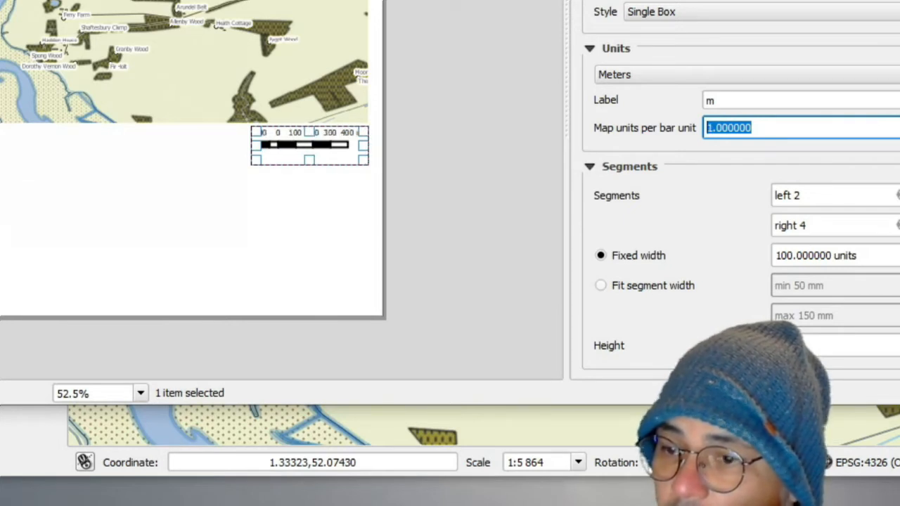
key(Up)
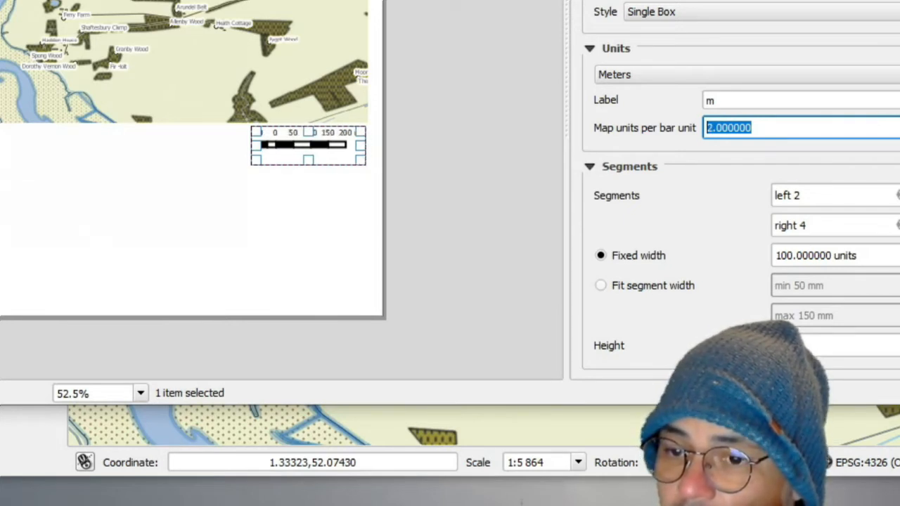
key(Up)
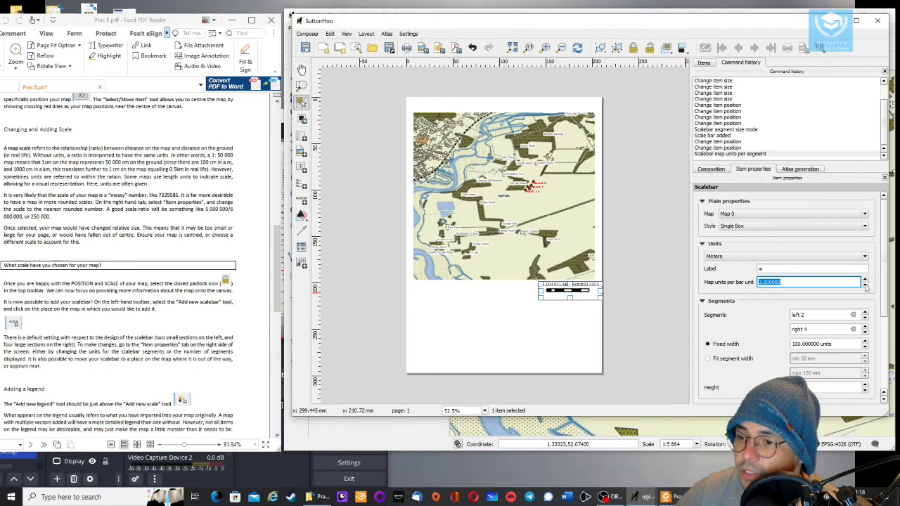
click(865, 285)
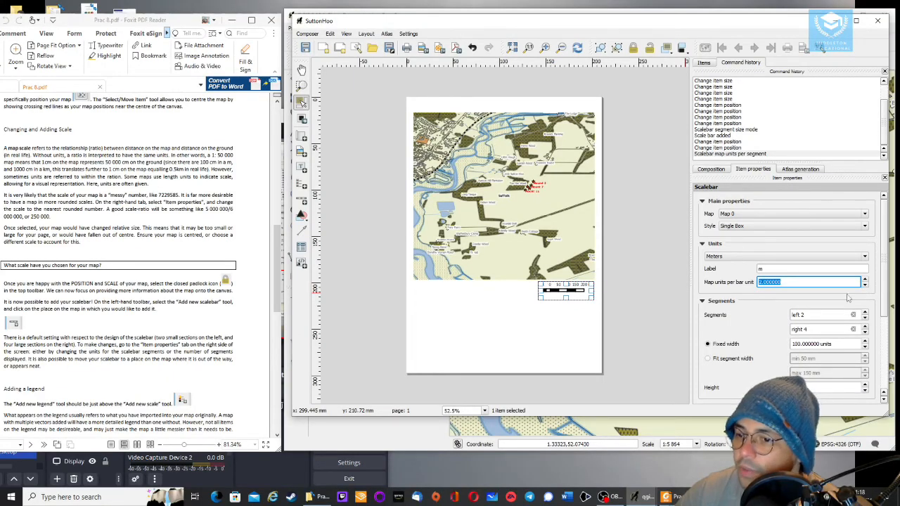
Set the scale bar's line width to 0.80 mm in its display settings, and expand the fonts and colours settings
scroll(755, 308, down, 2)
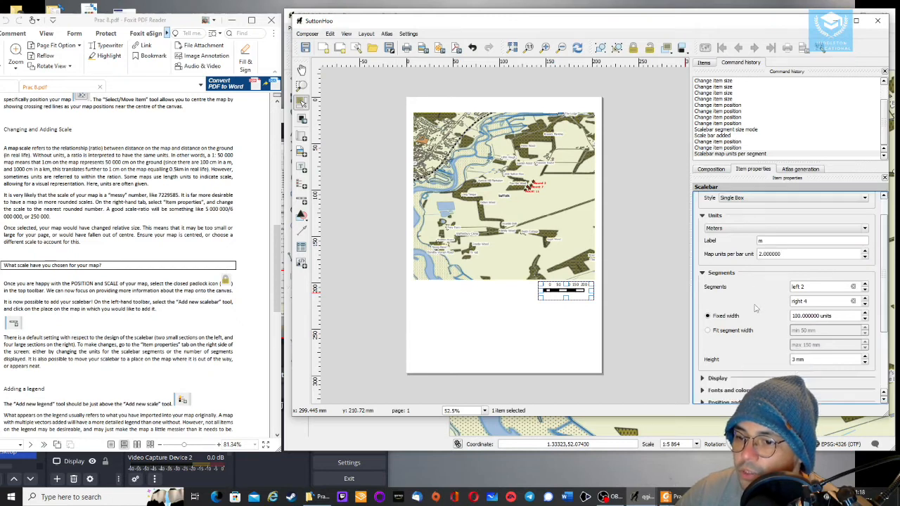
scroll(755, 308, down, 2)
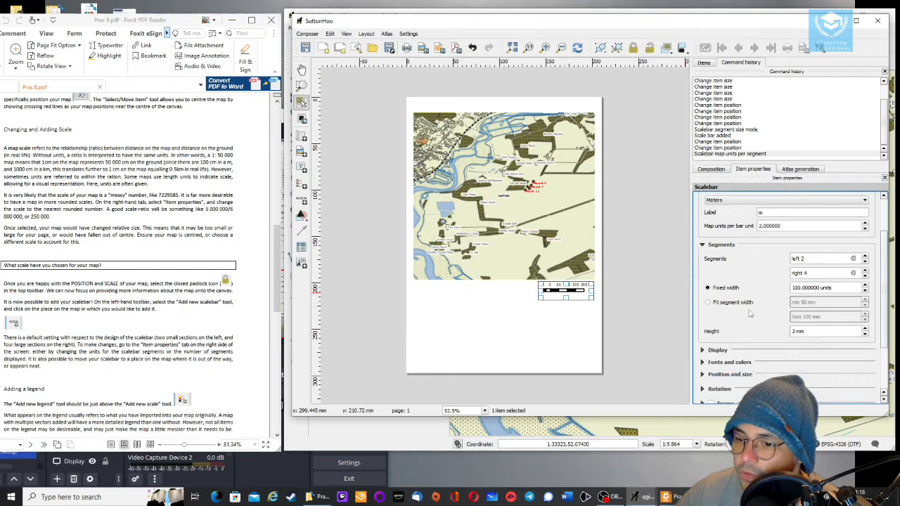
click(702, 350)
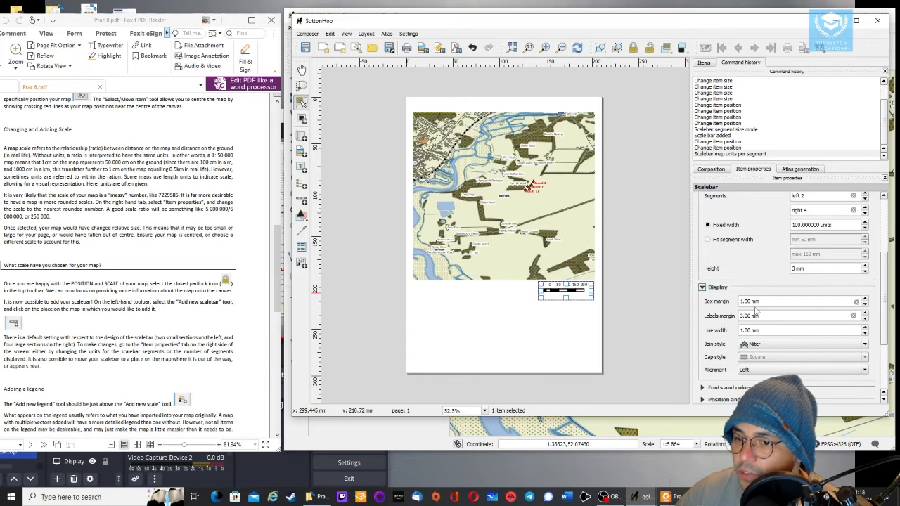
scroll(747, 329, down, 1)
scroll(748, 329, down, 1)
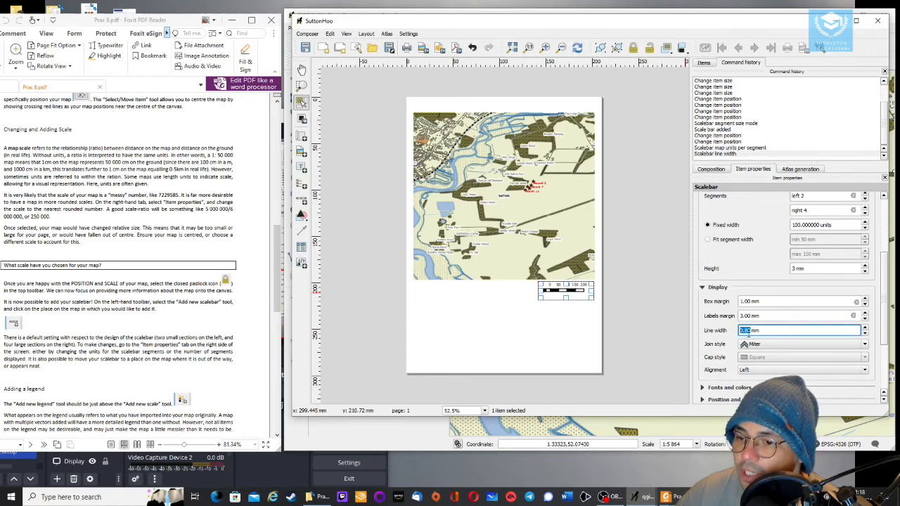
scroll(742, 341, up, 1)
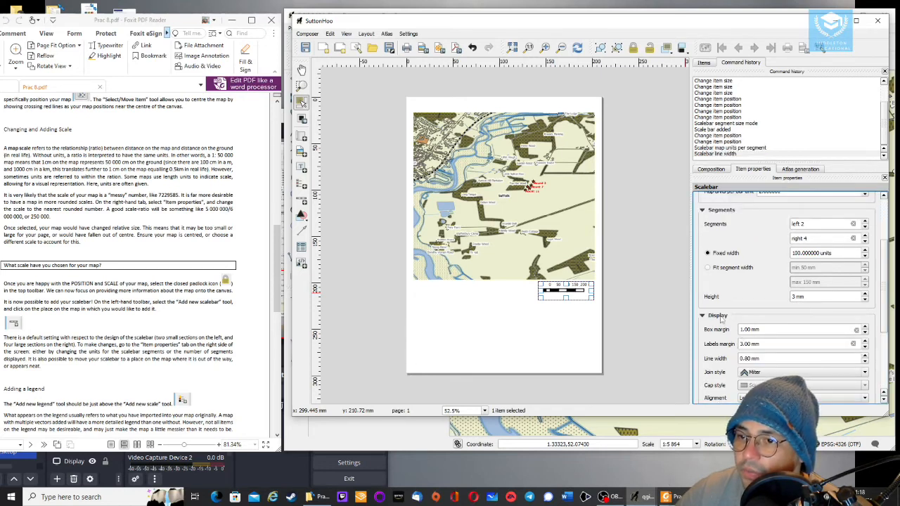
scroll(715, 281, down, 1)
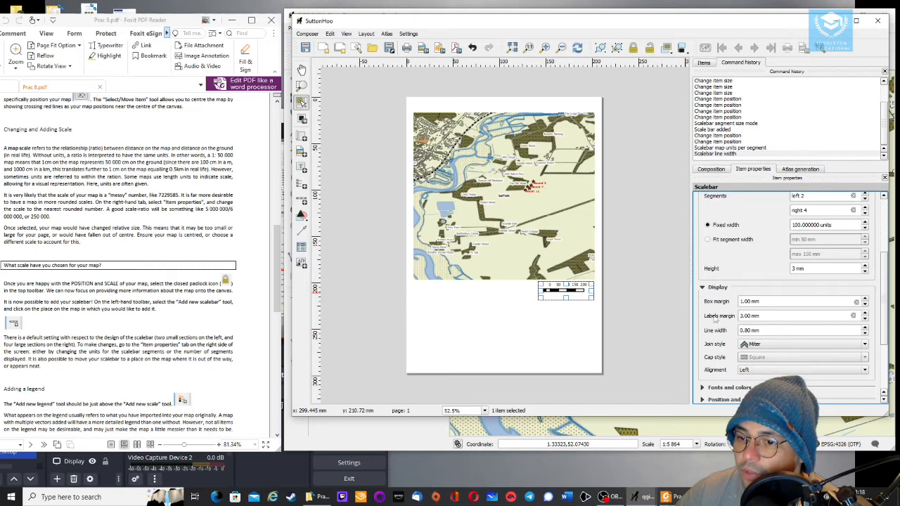
click(702, 388)
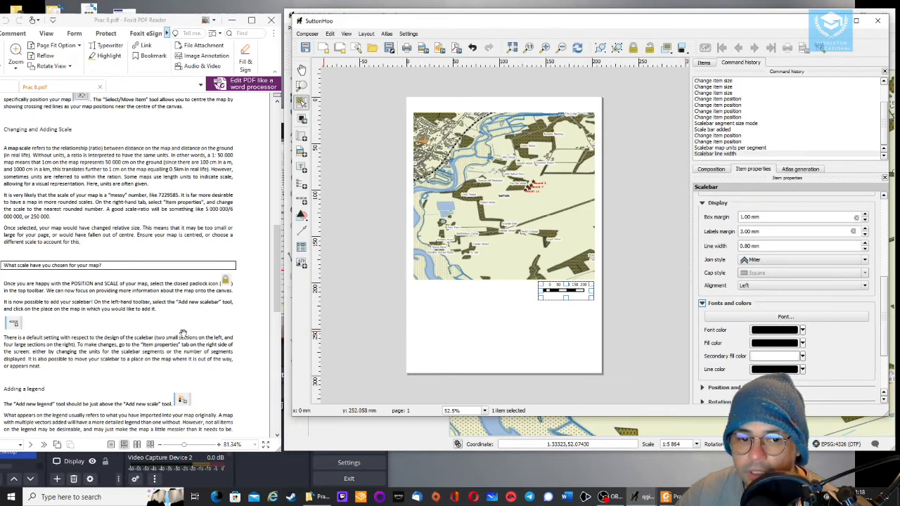
click(475, 293)
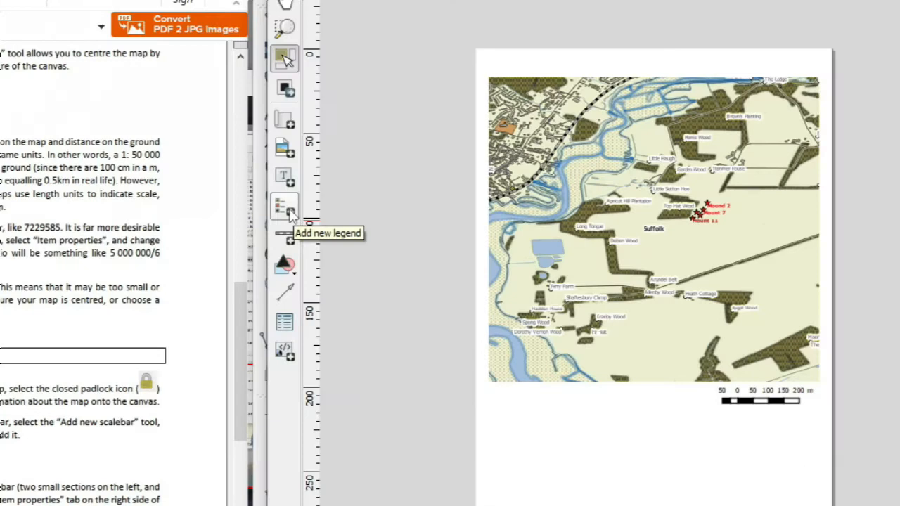
Add a legend and position it over the lower-left part of the map
click(288, 214)
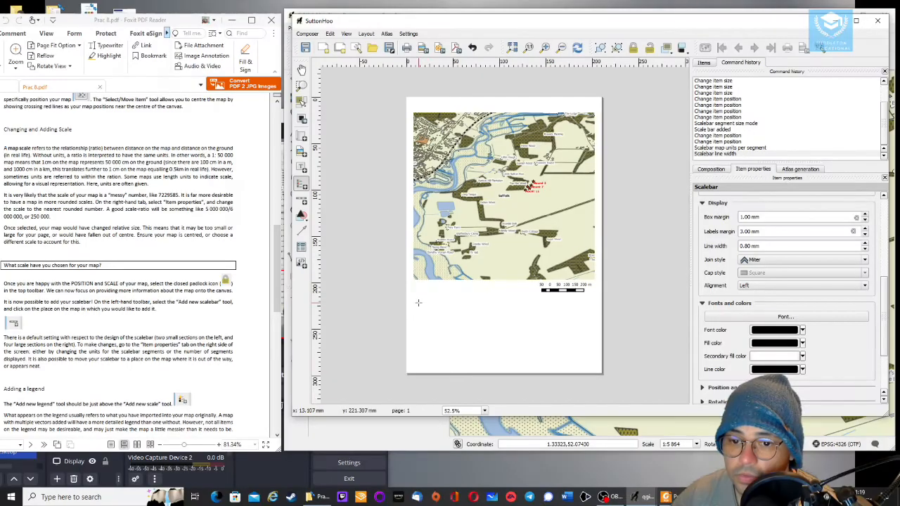
drag(497, 422, 583, 505)
drag(465, 366, 489, 370)
drag(448, 314, 457, 210)
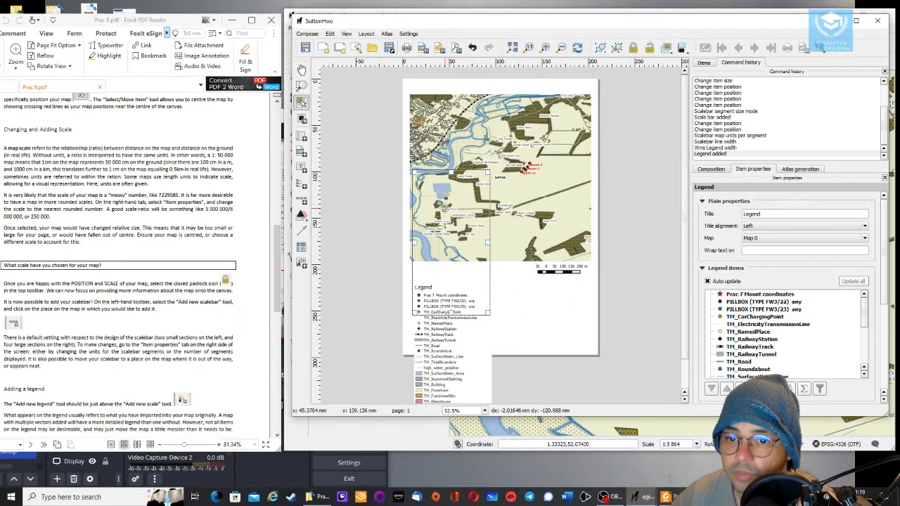
drag(450, 237, 447, 232)
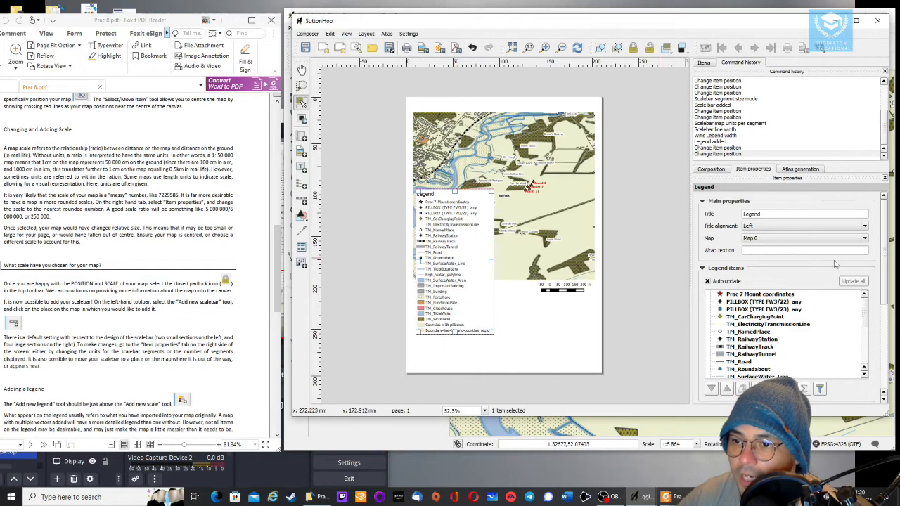
Turn off the legend's auto update and remove both PILLBOX entries from the legend items
click(709, 281)
scroll(746, 232, down, 2)
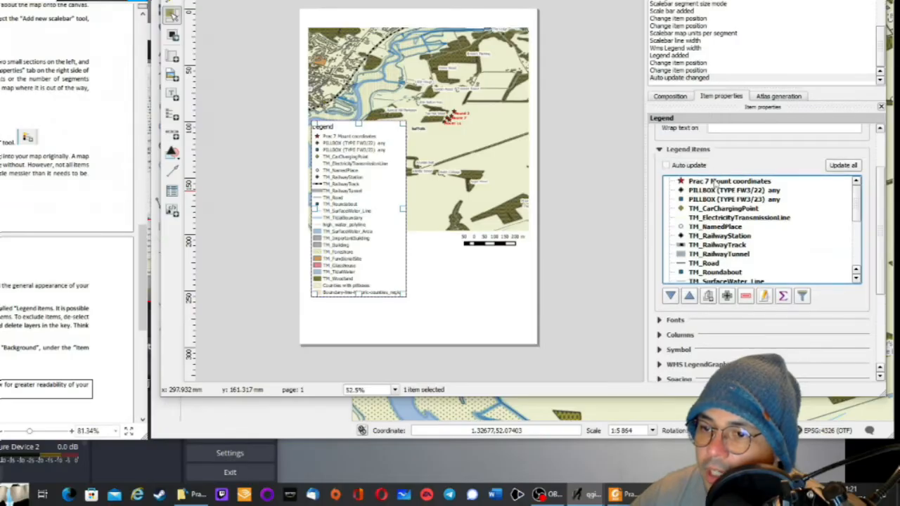
click(716, 190)
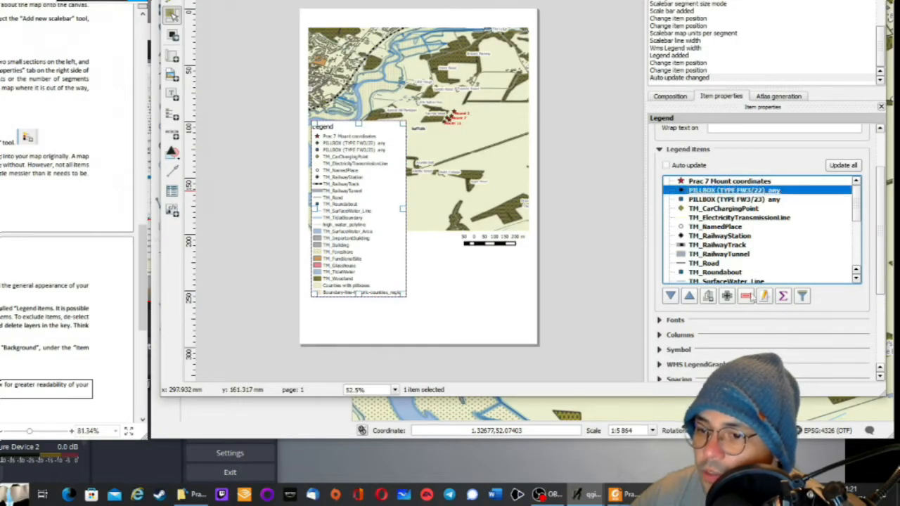
click(747, 296)
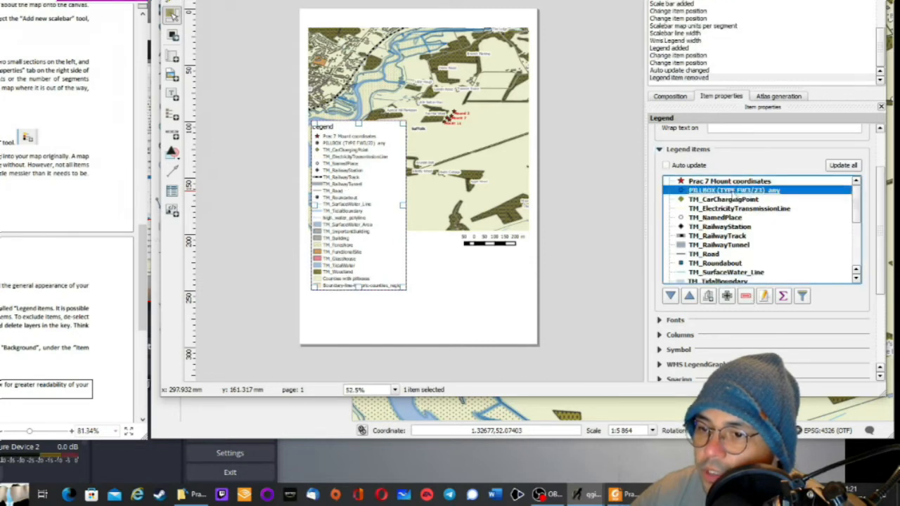
click(746, 297)
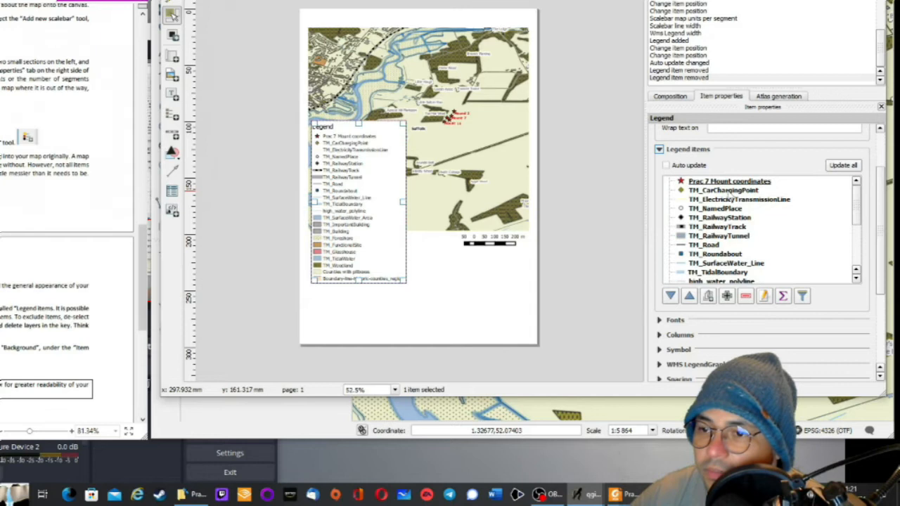
Remove the TH_CarChargingPoint, TH_ElectricityTransmissionLine and TH_RailwayStation entries from the legend
click(730, 195)
click(746, 296)
click(734, 191)
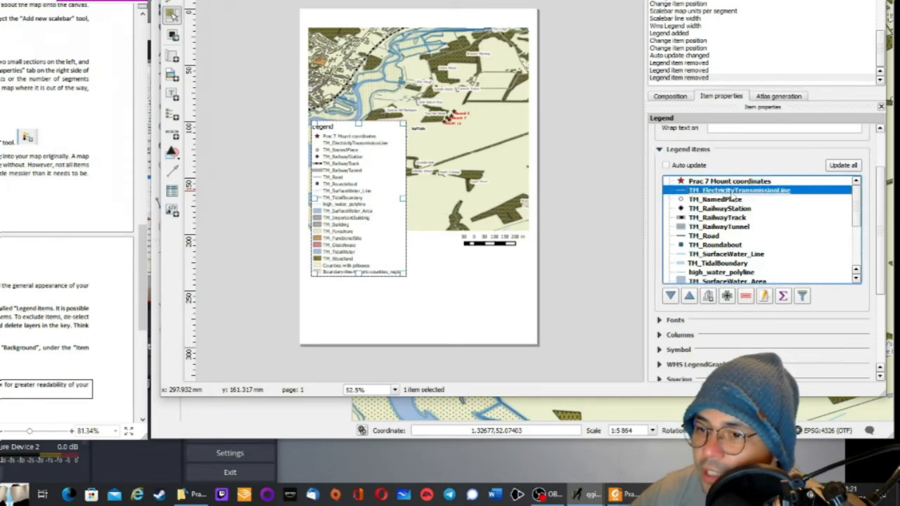
click(746, 296)
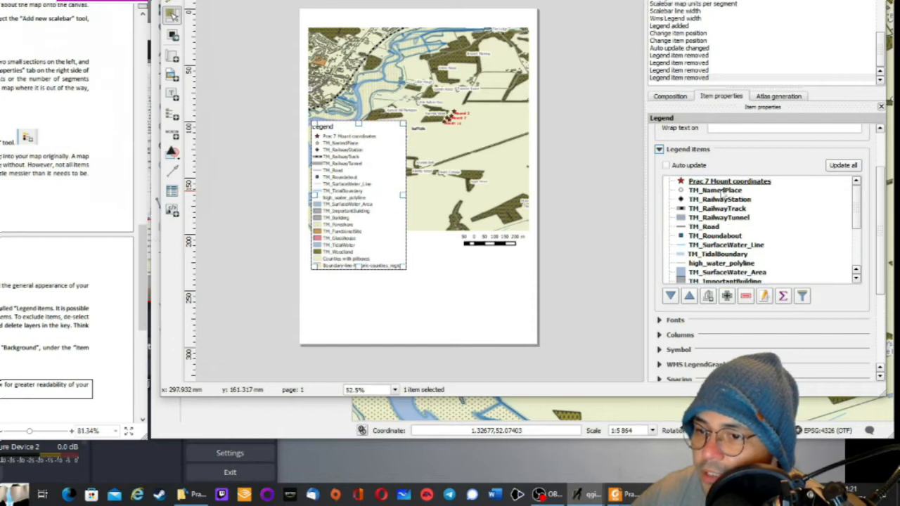
click(723, 192)
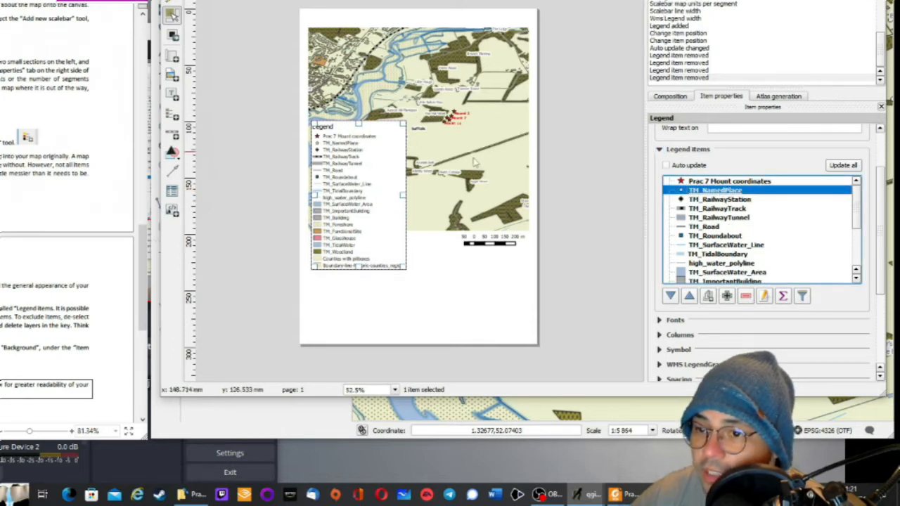
click(729, 202)
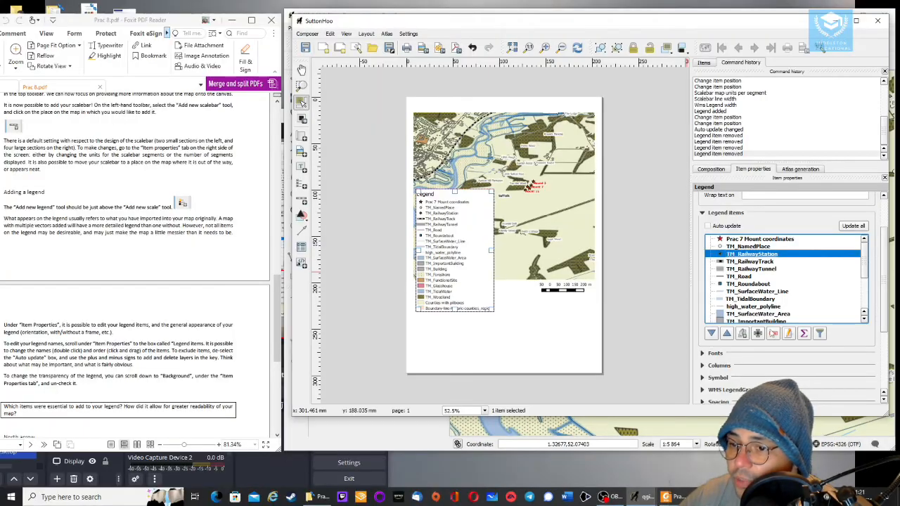
click(773, 334)
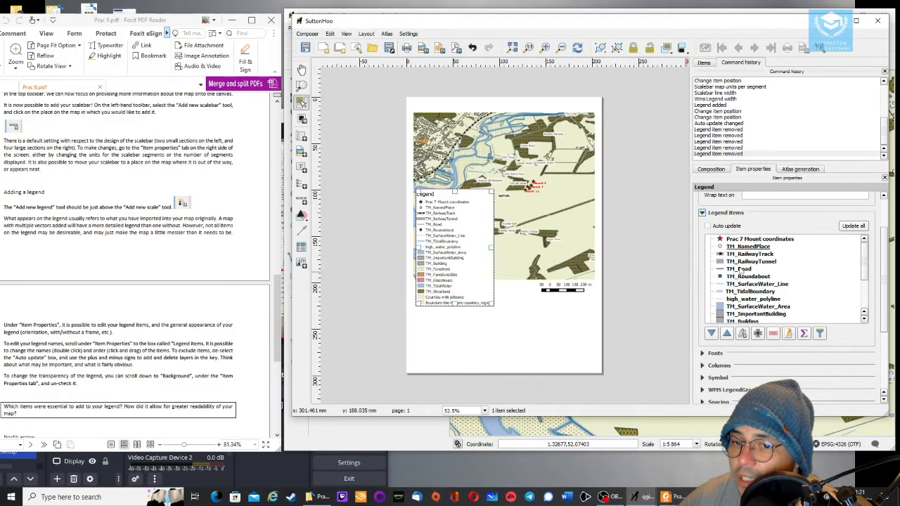
Rename the legend's Prac 7 Mount coordinates entry to Sutton Hoo Burial sites and move the legend down to the page's lower-left corner
drag(453, 214, 454, 268)
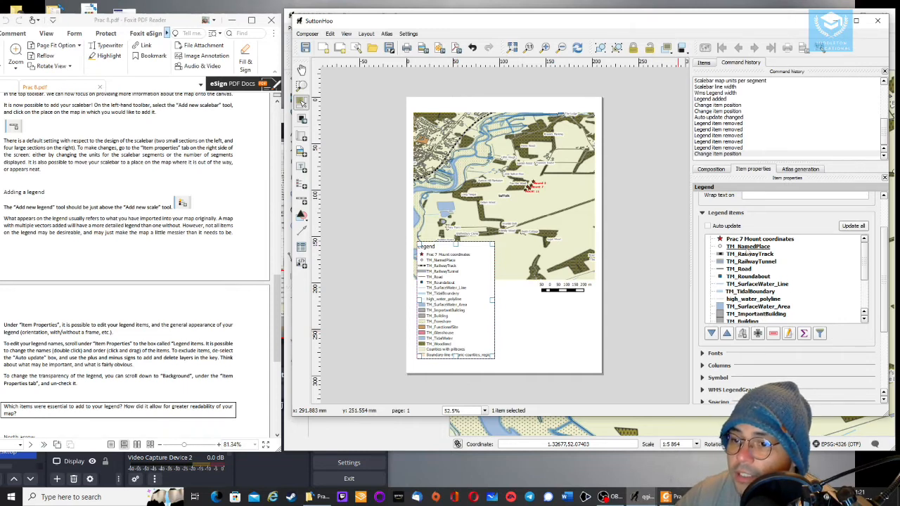
click(747, 248)
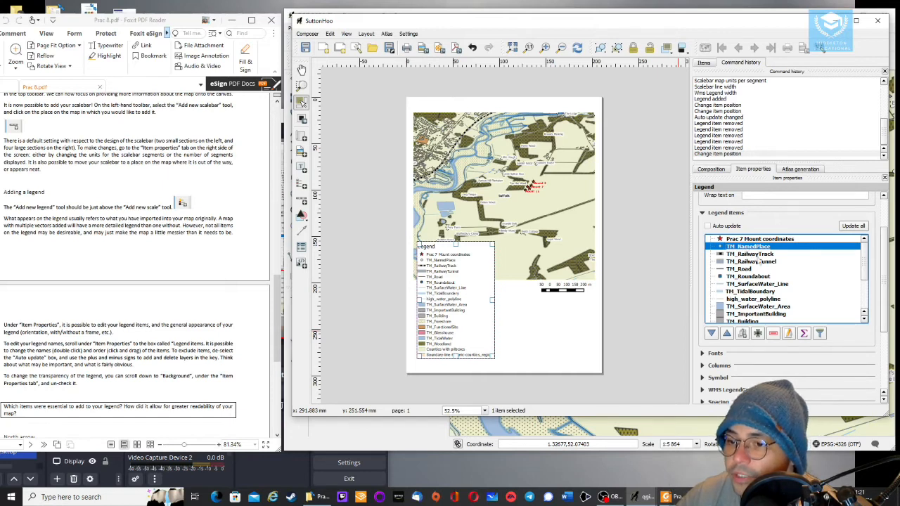
key(Up)
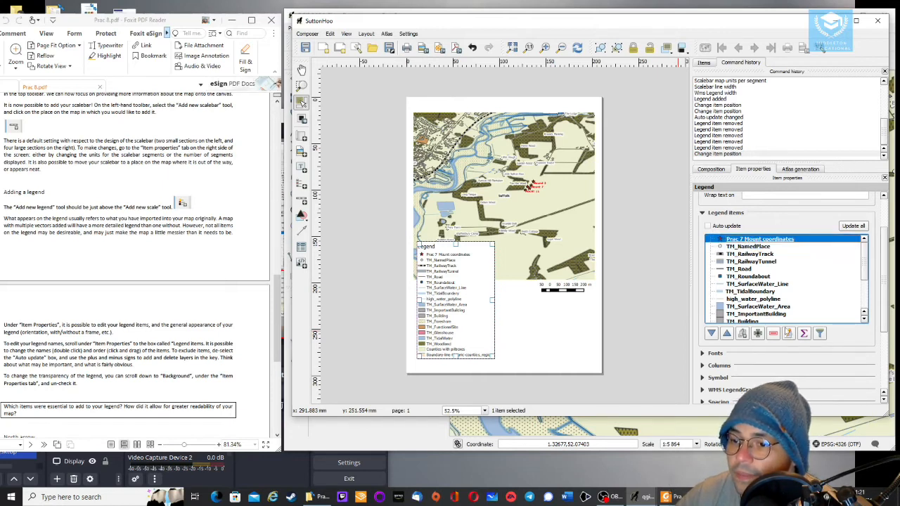
click(789, 335)
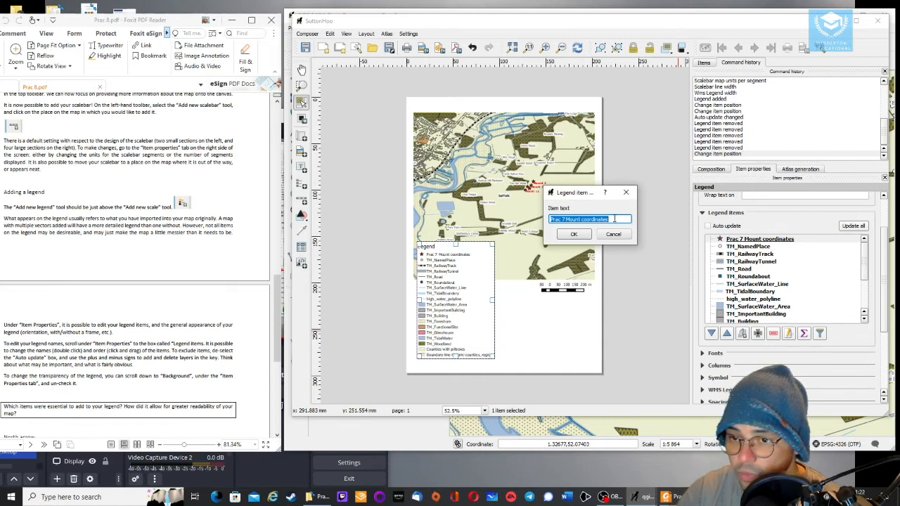
text(Sutton Hoo Burial sites)
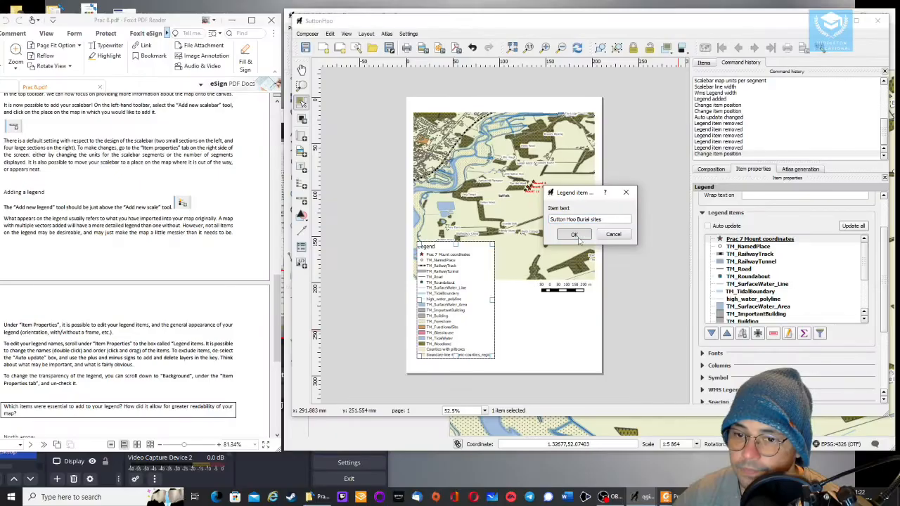
click(417, 317)
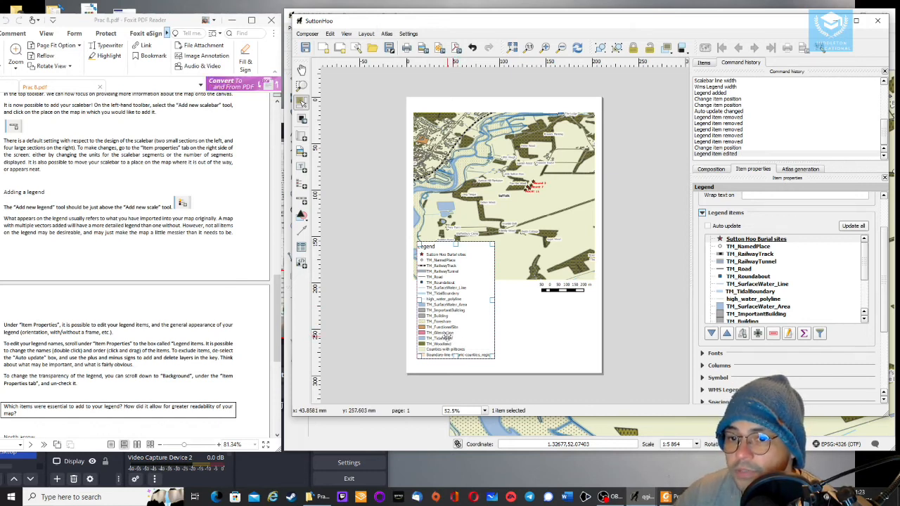
drag(458, 282, 458, 292)
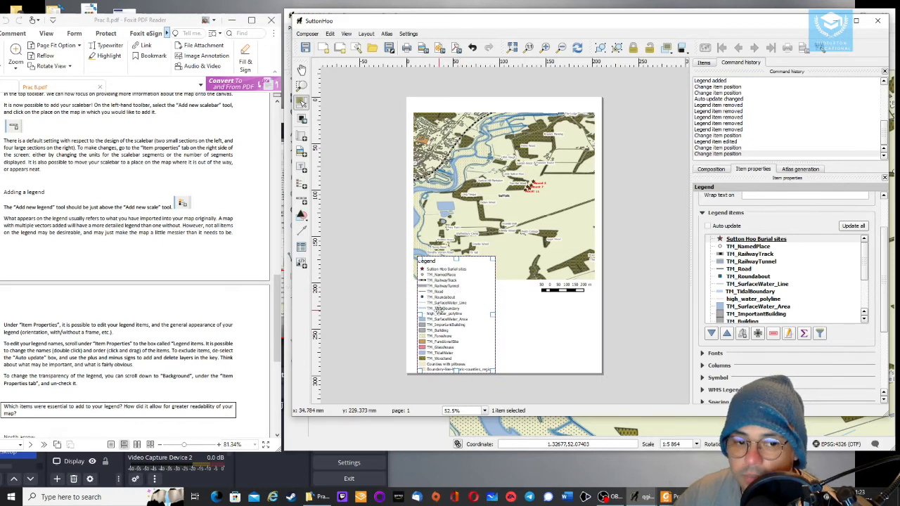
scroll(191, 315, down, 5)
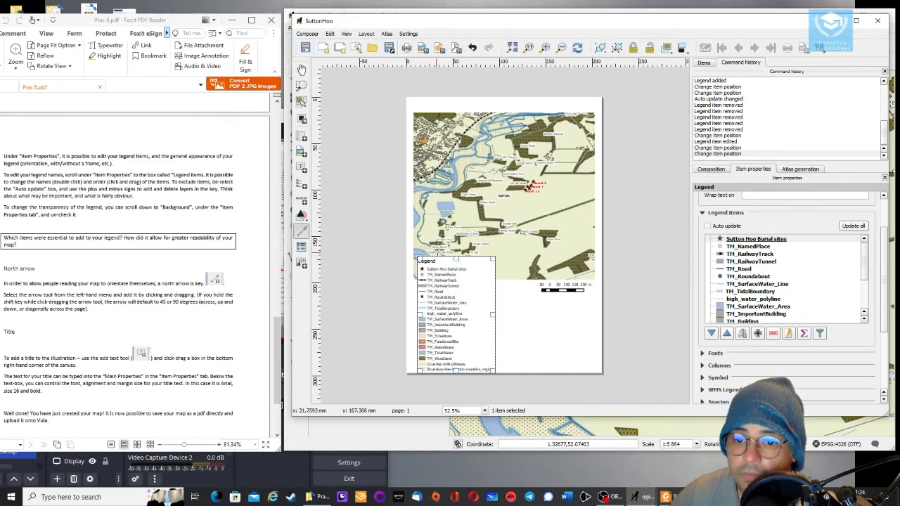
drag(514, 328, 525, 314)
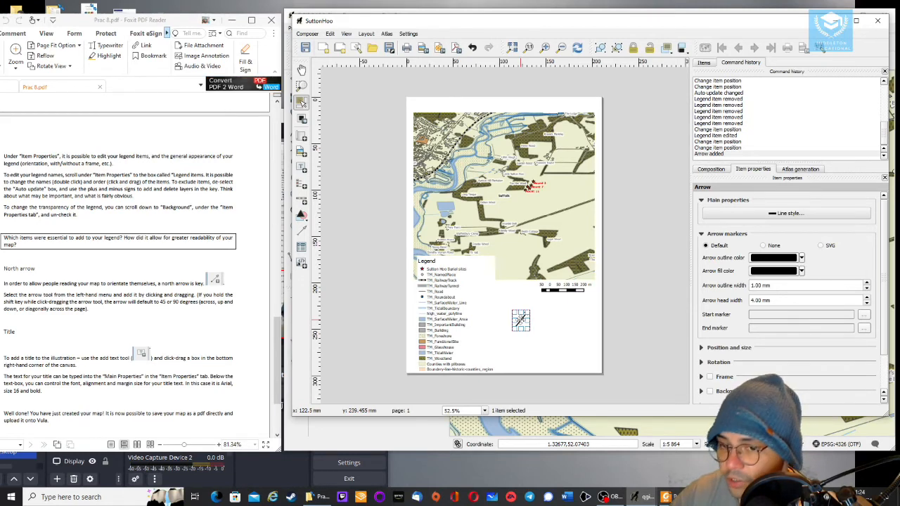
key(Delete)
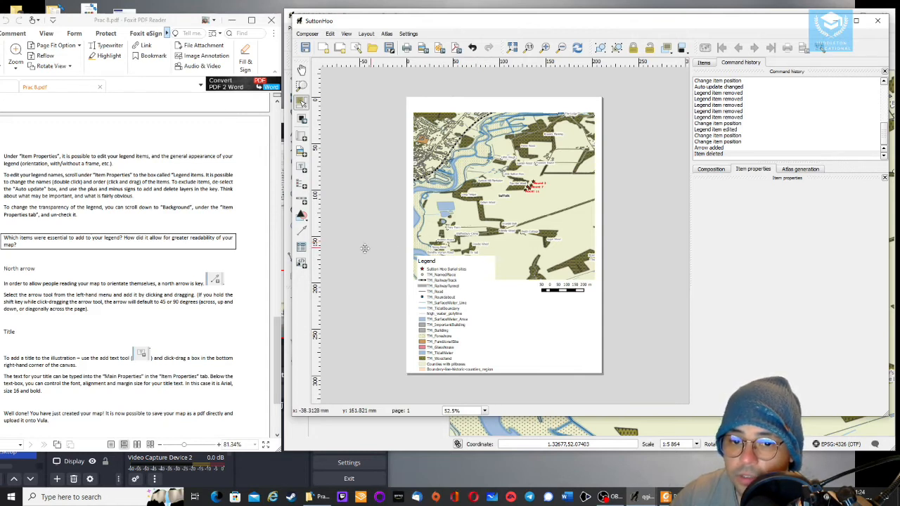
Draw a vertical north arrow and position it in the map's upper-right corner
click(301, 102)
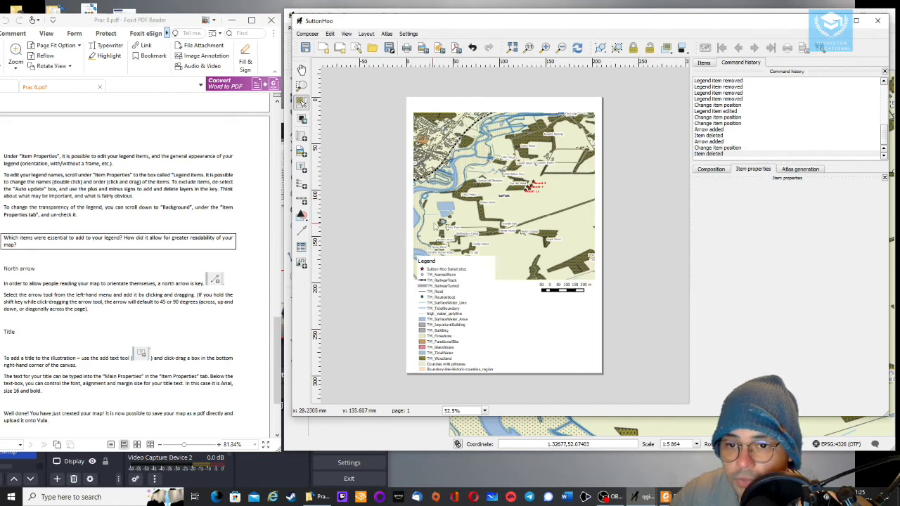
click(301, 231)
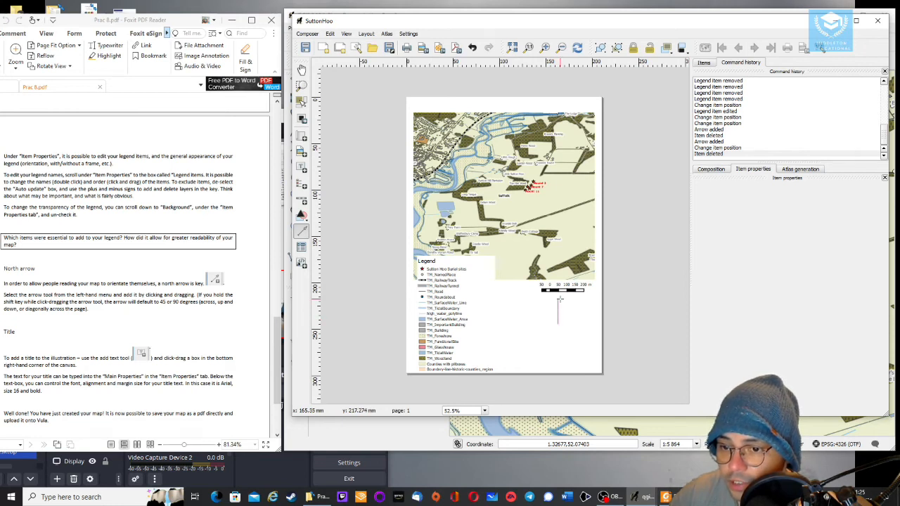
drag(559, 300, 559, 299)
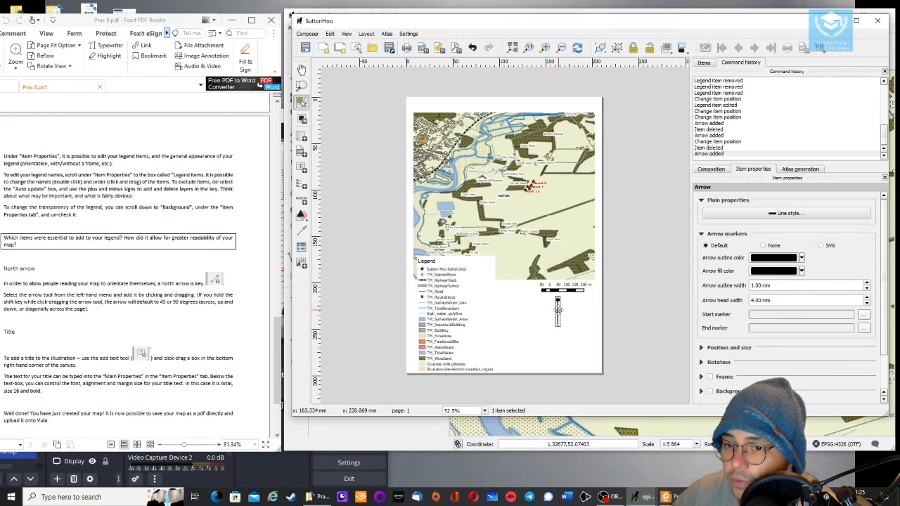
drag(558, 307, 586, 124)
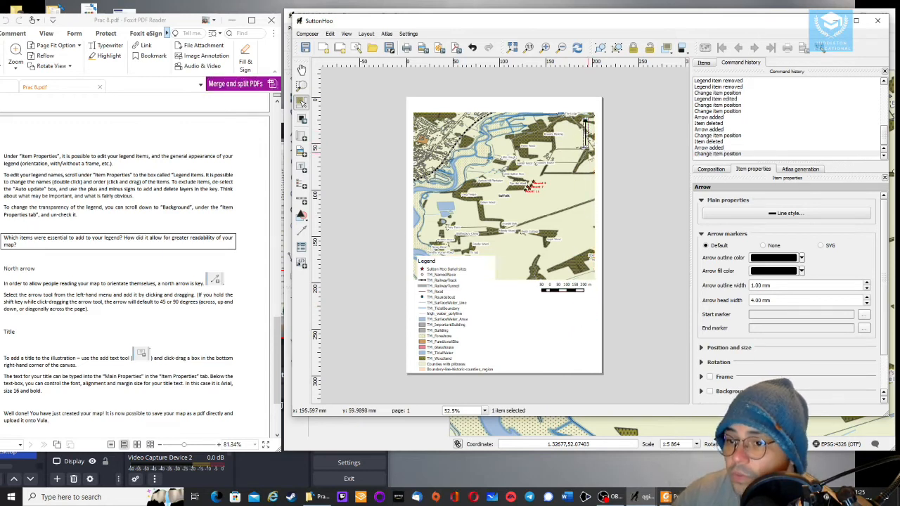
click(771, 214)
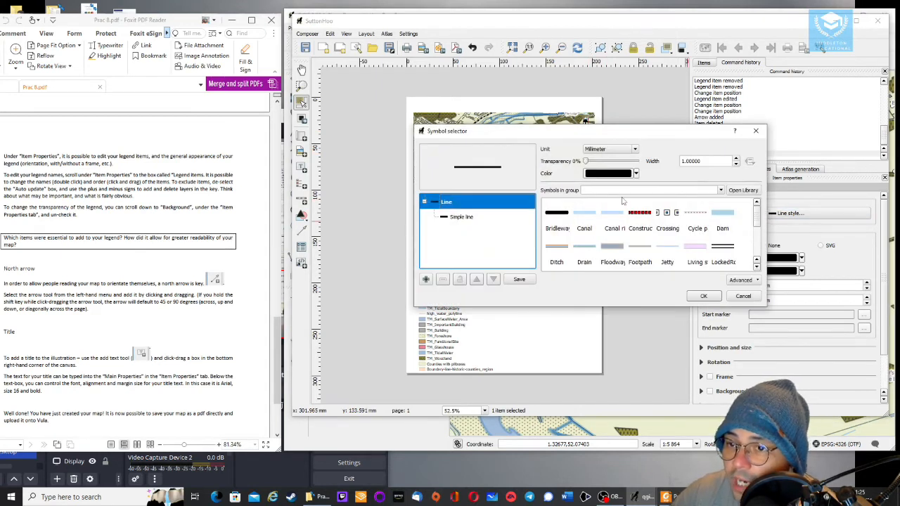
click(740, 298)
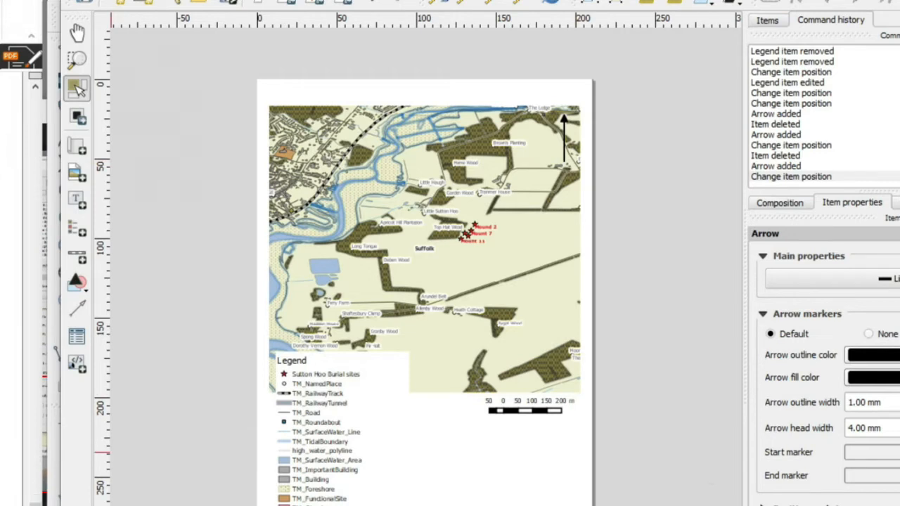
Add a title label across the top of the page reading 'Map showing the location of the Sutton Hoo burial mounds'
click(82, 204)
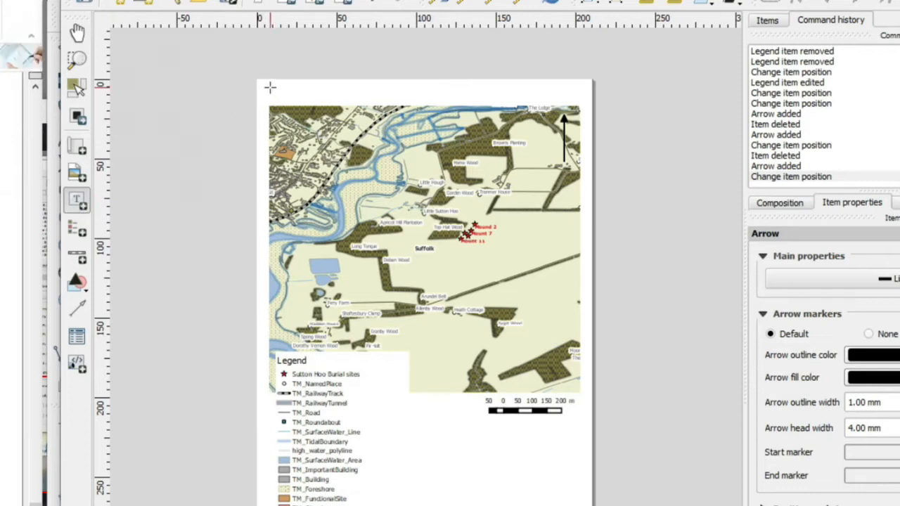
drag(268, 85, 562, 104)
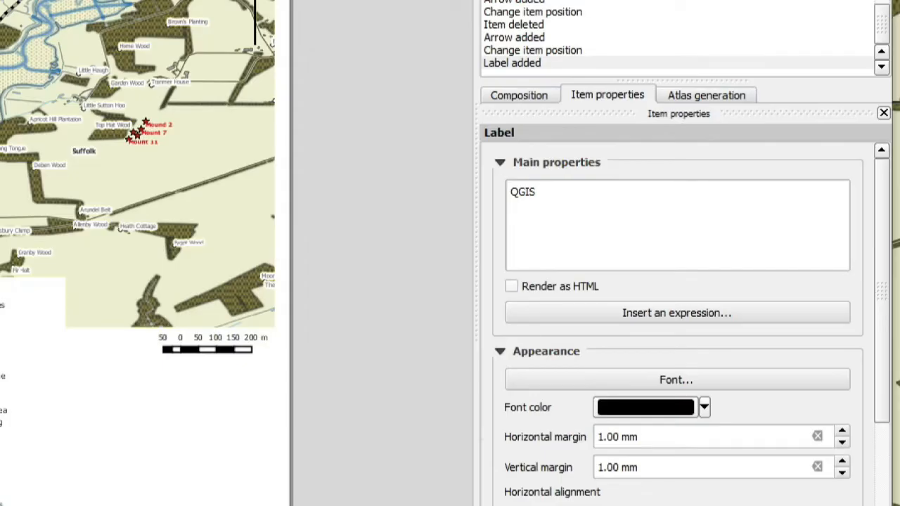
drag(548, 193, 511, 184)
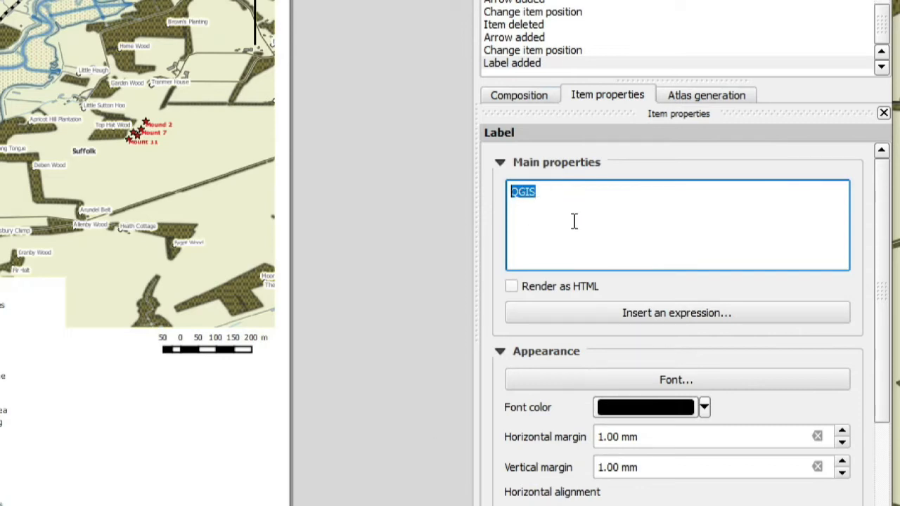
text(Map showing the location of the Sutton Hoo b)
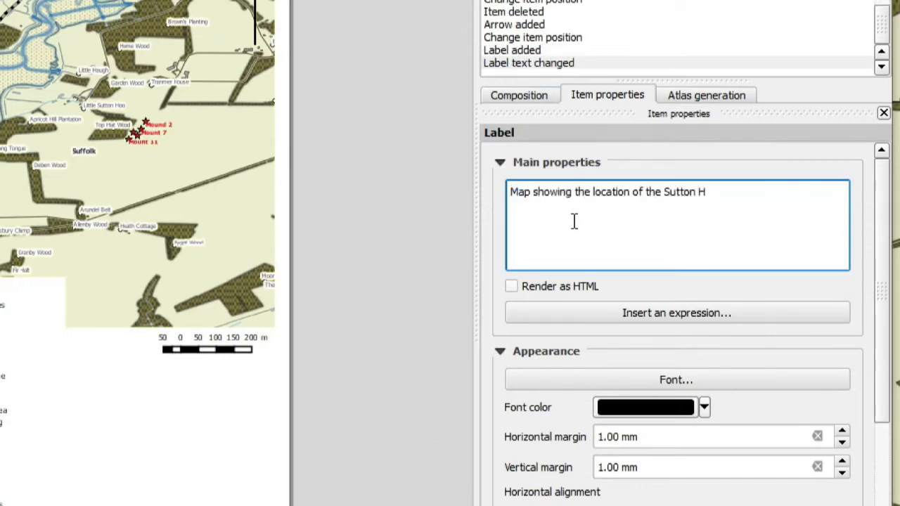
text(urial mounds)
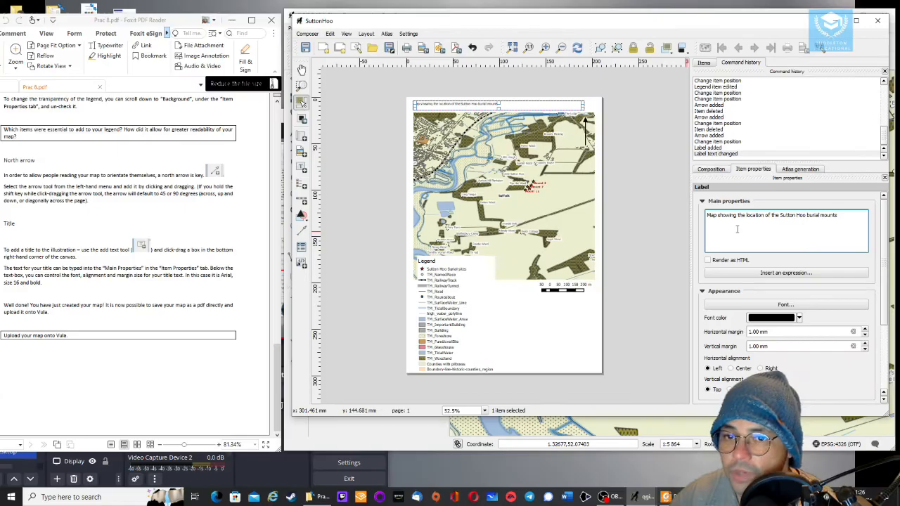
Set the title label's font to size 16 and bold
key(ctrl+a)
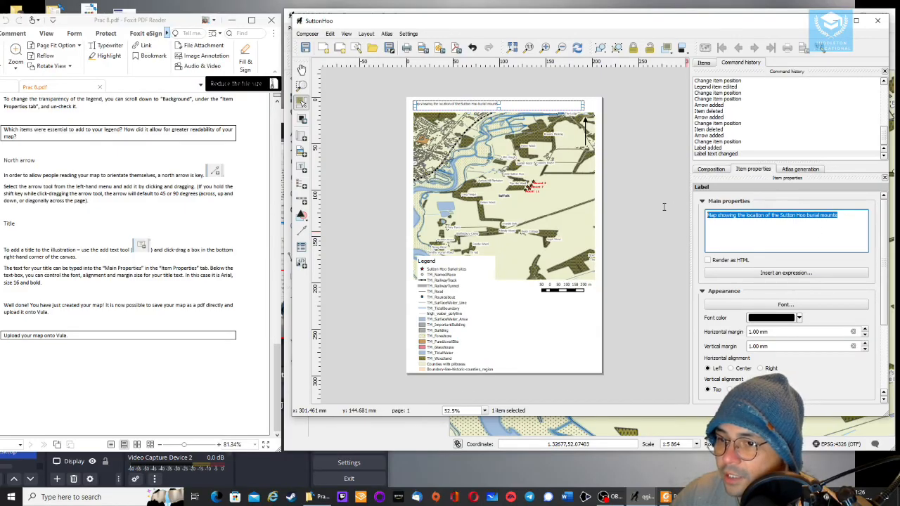
click(800, 307)
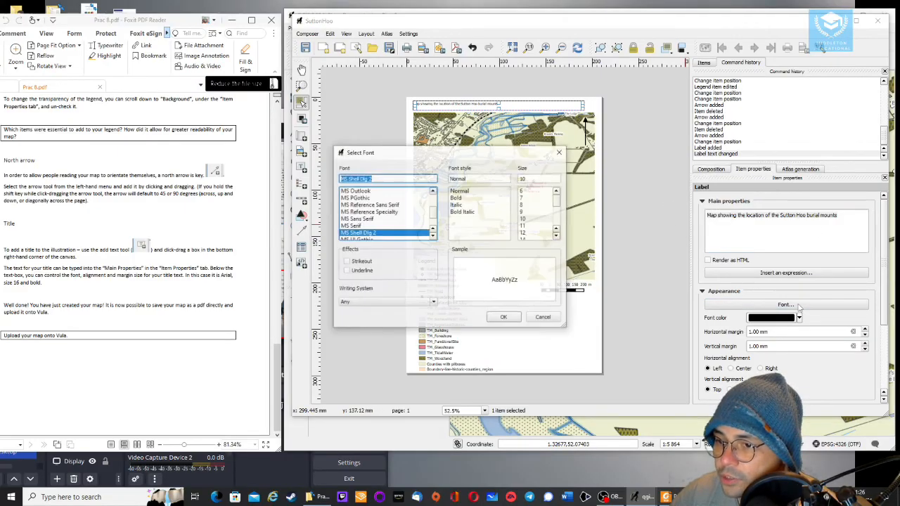
click(529, 234)
key(shift+Tab)
scroll(533, 237, down, 1)
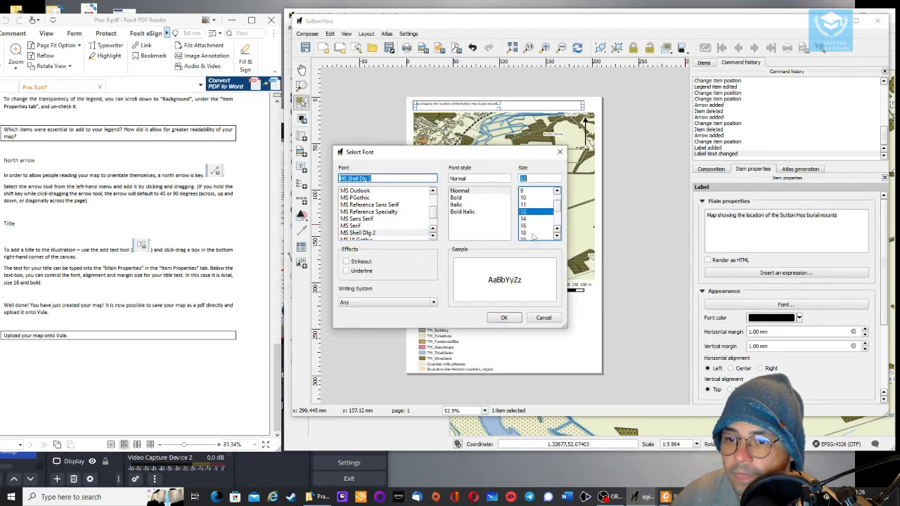
click(528, 225)
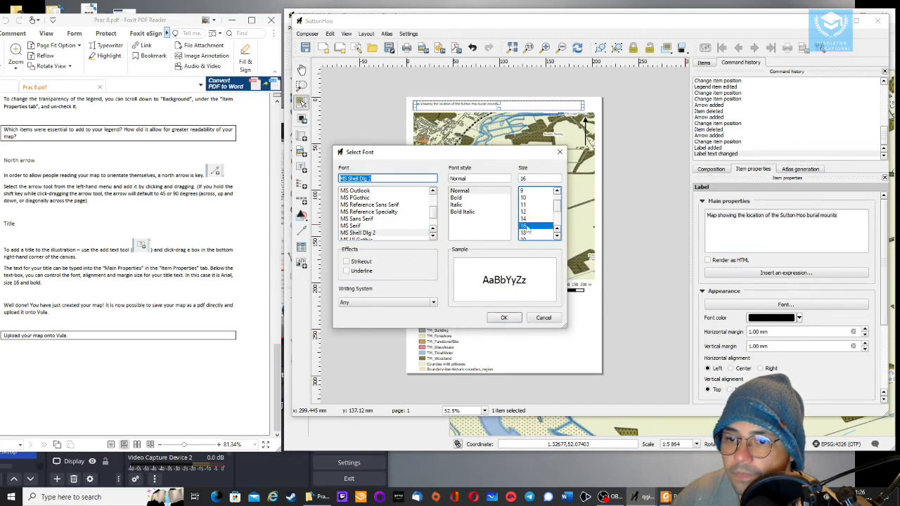
click(503, 317)
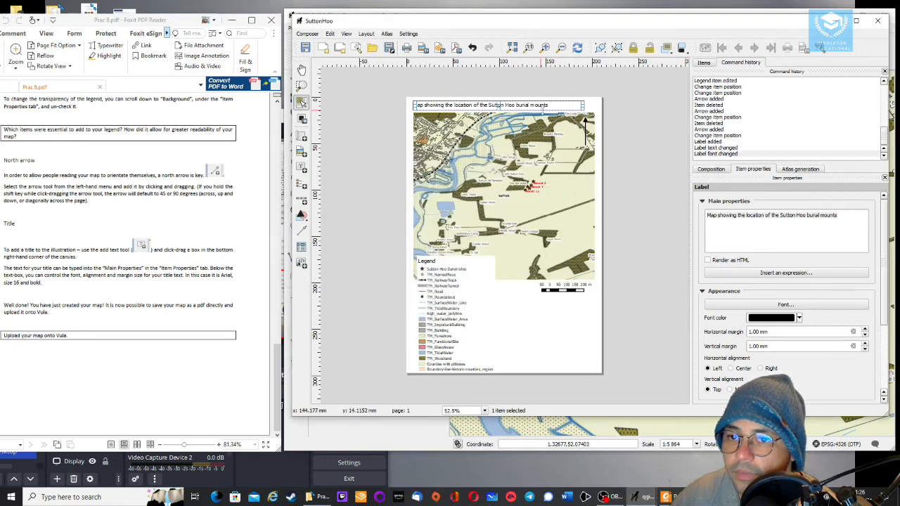
click(786, 304)
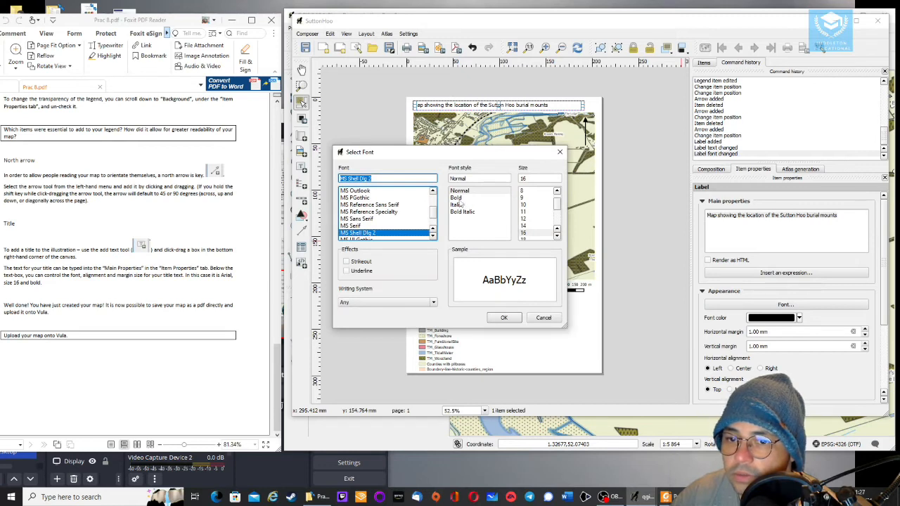
click(457, 198)
click(504, 317)
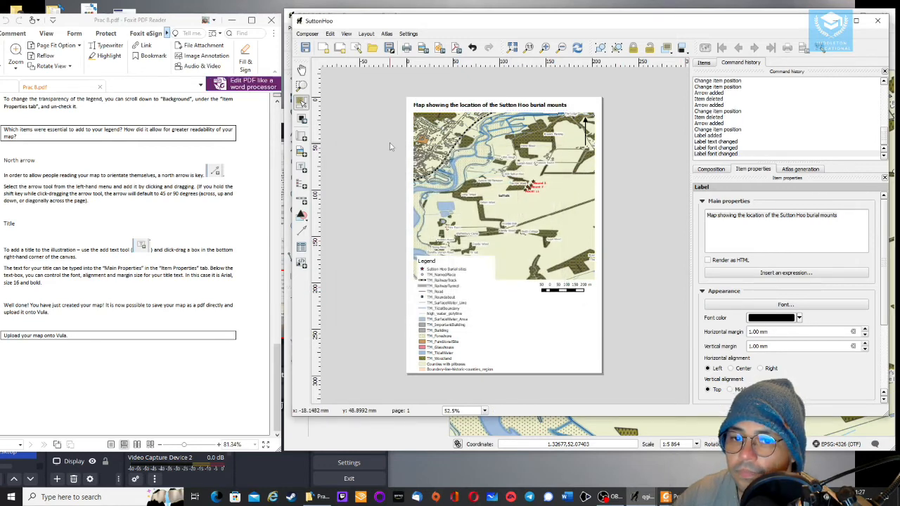
Add a small label reading 'N' above the north arrow at the map's upper-right corner
click(303, 167)
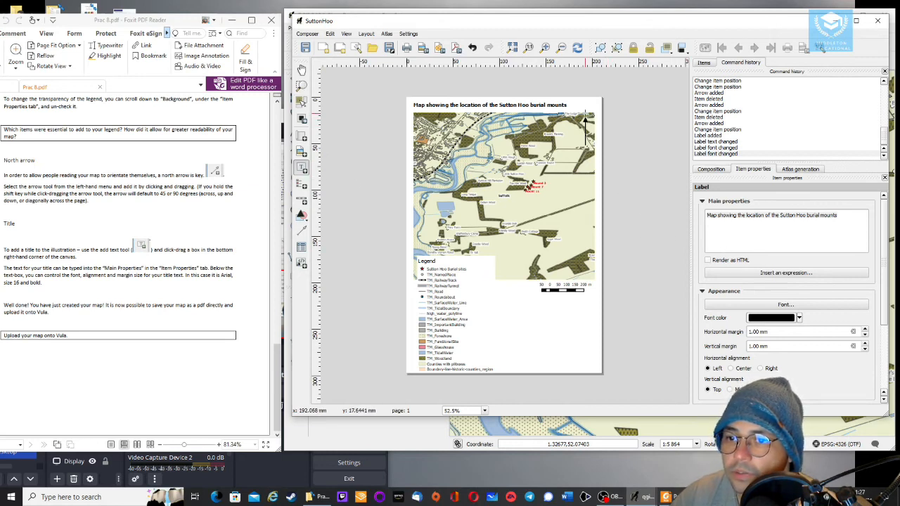
drag(582, 111, 594, 120)
double_click(738, 215)
text(N)
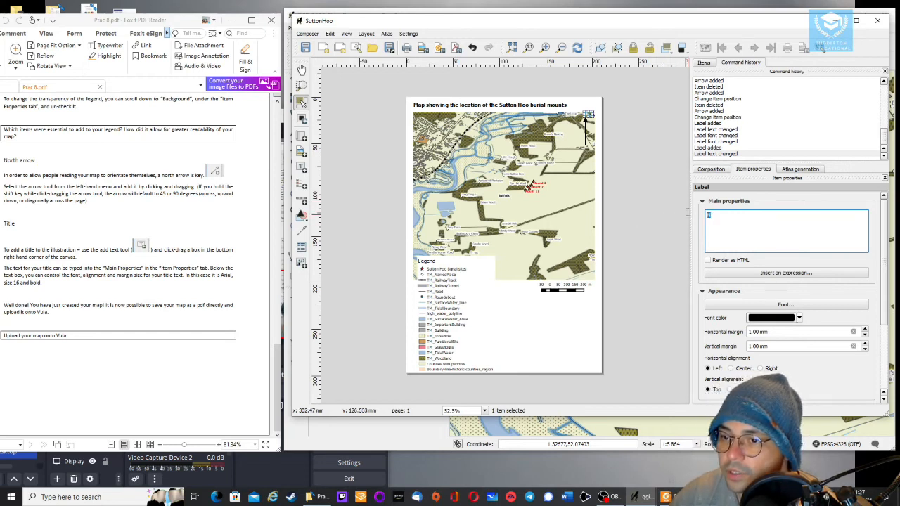
Set the N label's font to bold at size 12
click(777, 306)
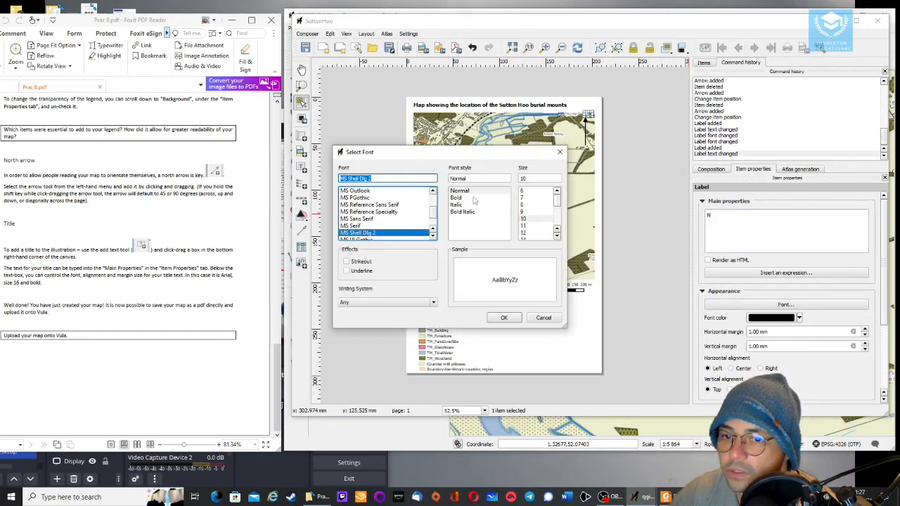
click(460, 198)
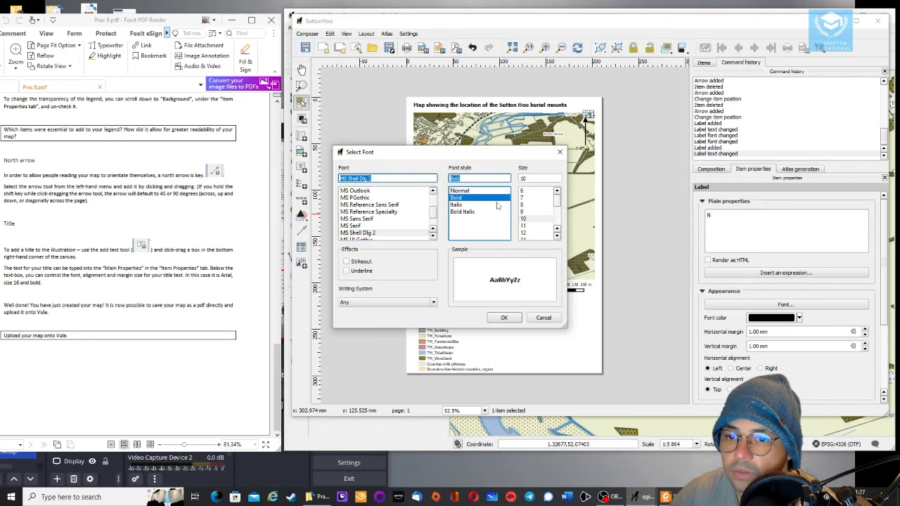
click(525, 225)
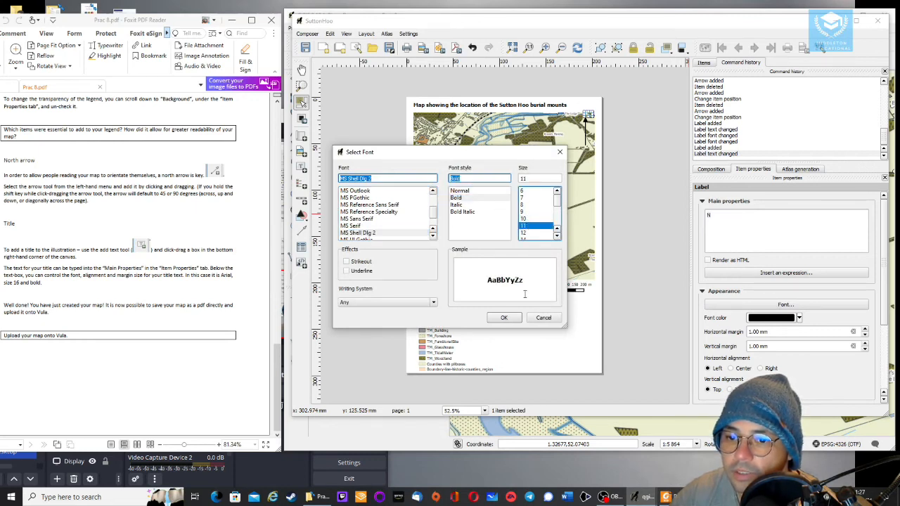
click(524, 234)
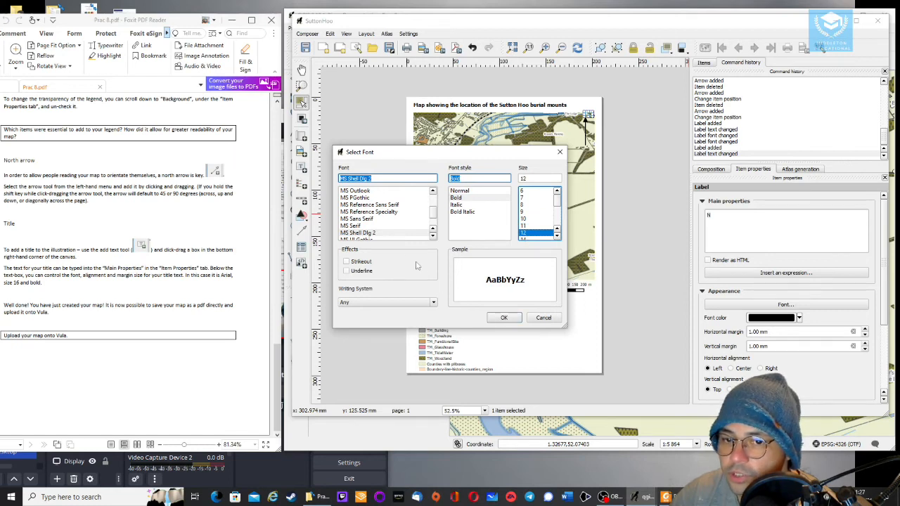
click(505, 318)
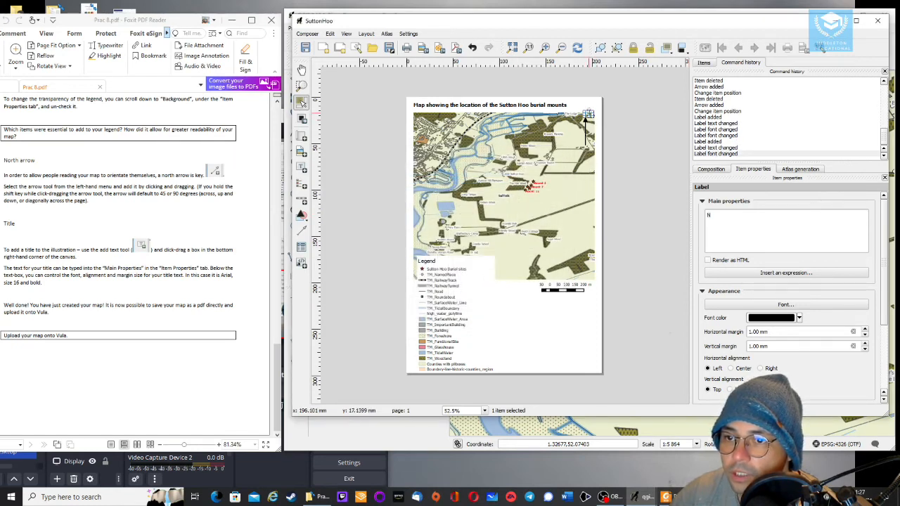
Set the N label's font size to 18
click(583, 107)
click(587, 114)
drag(587, 114, 585, 113)
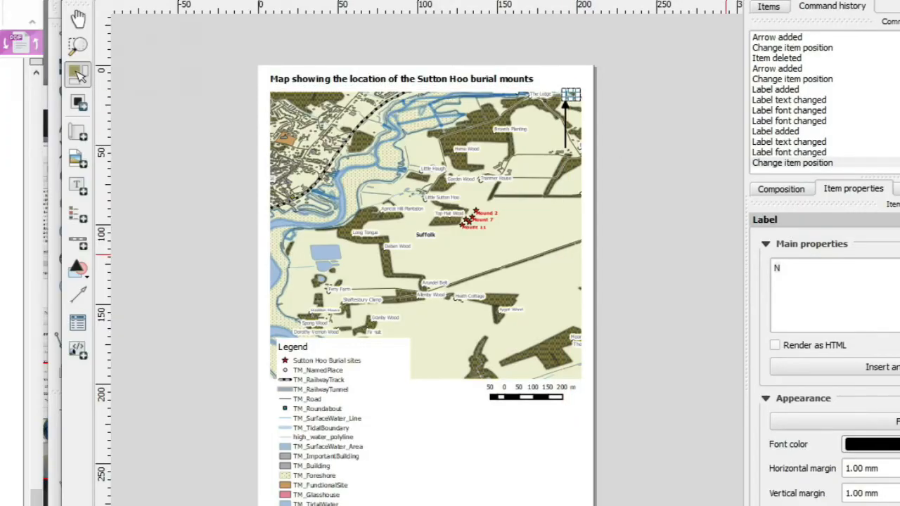
click(868, 422)
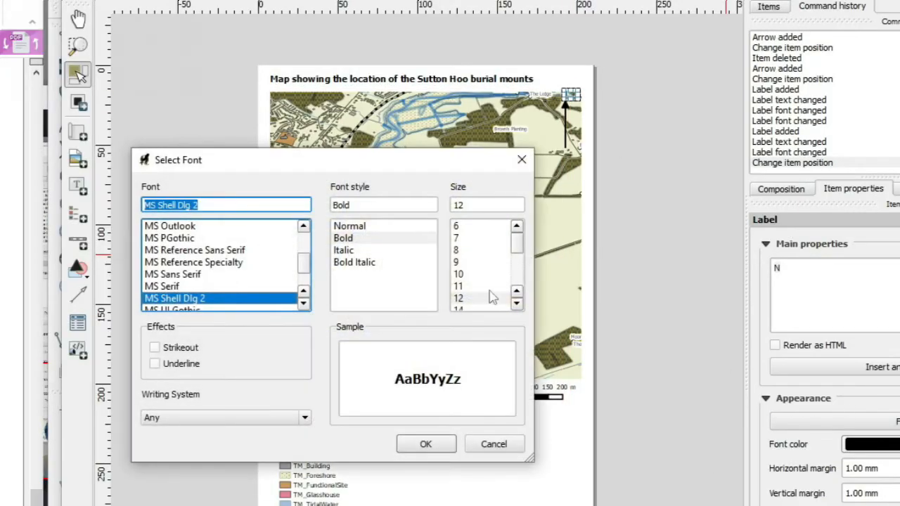
click(492, 297)
scroll(493, 298, down, 1)
click(467, 298)
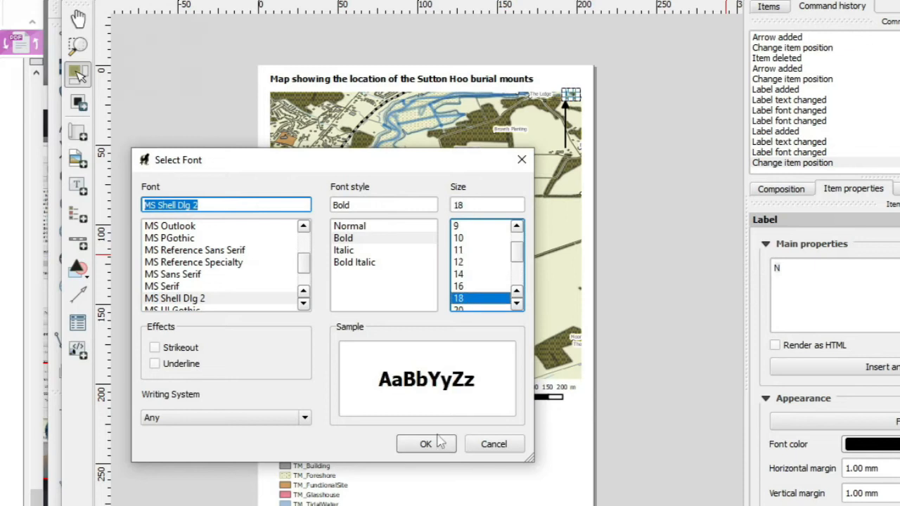
click(427, 445)
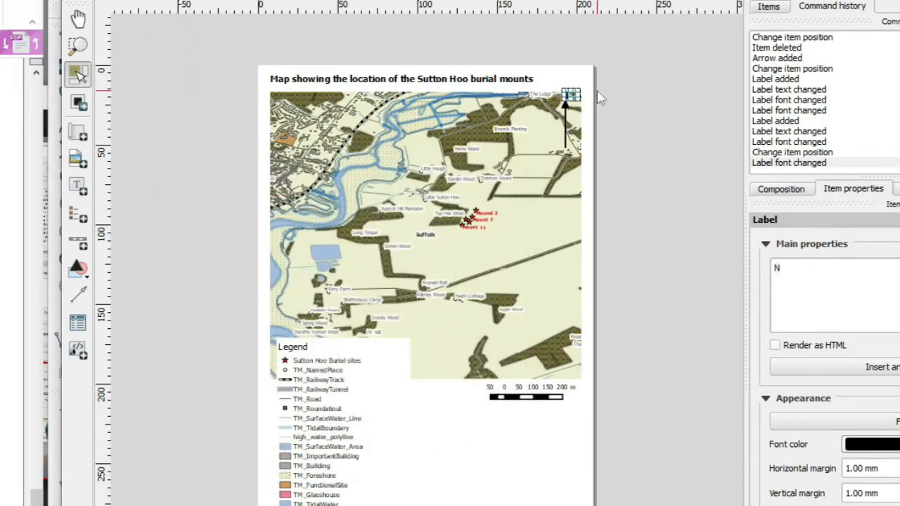
Enlarge the N label's frame slightly so the larger letter fits above the north arrow
drag(576, 104, 587, 111)
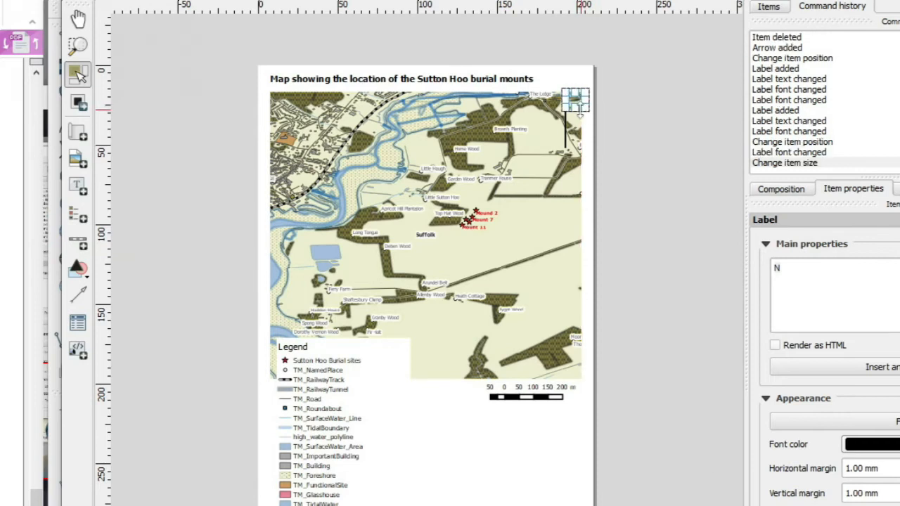
click(608, 108)
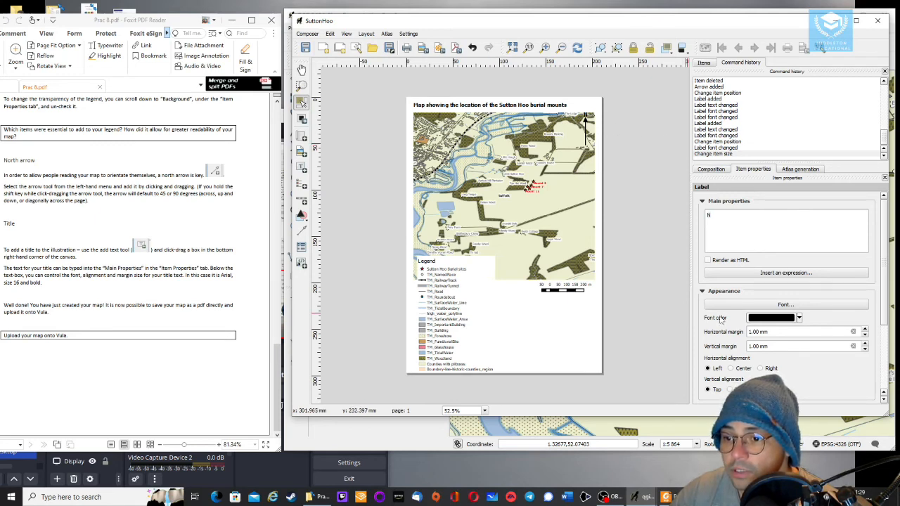
click(731, 368)
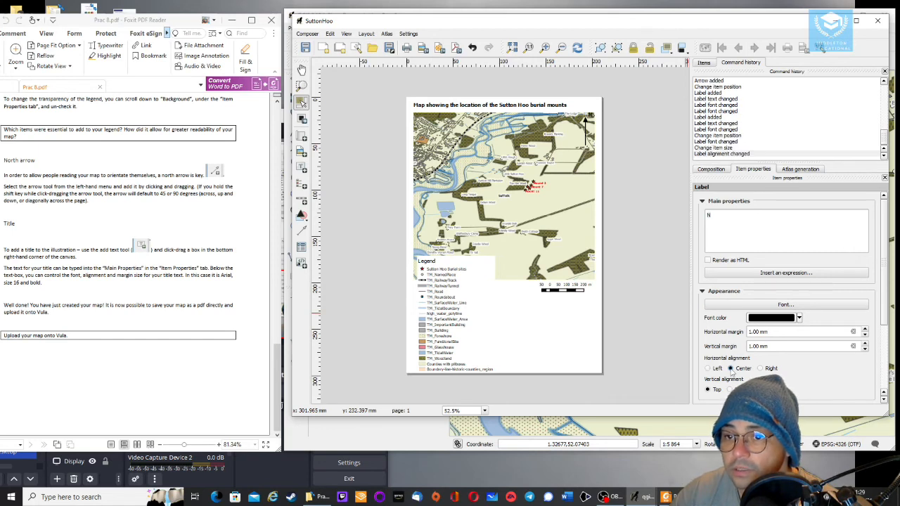
click(708, 369)
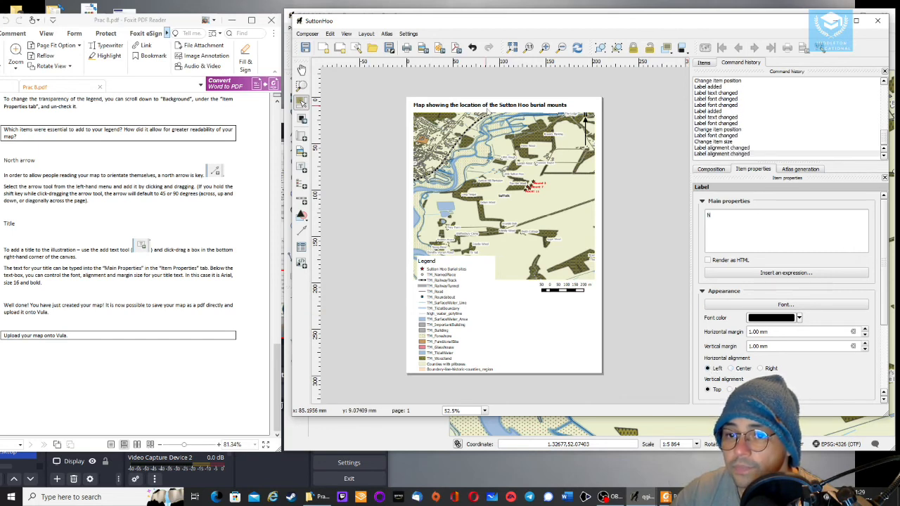
Center the title label's text horizontally
click(493, 106)
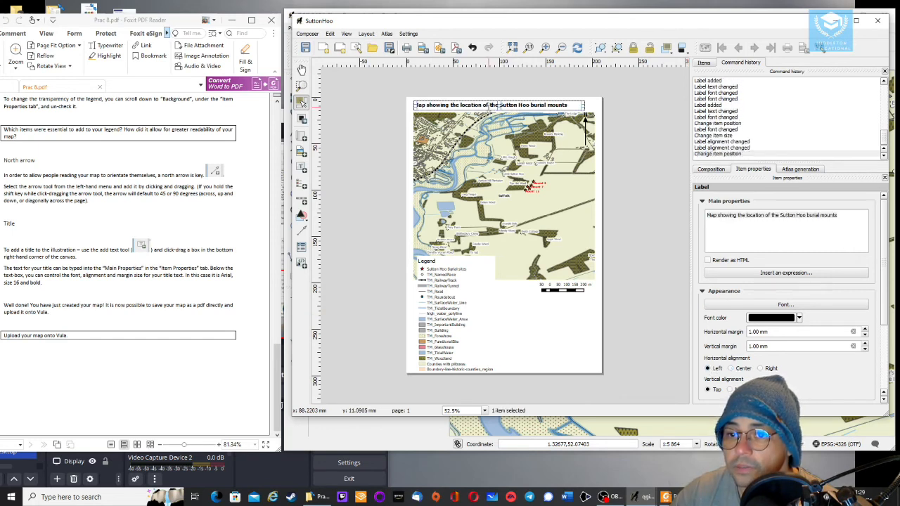
click(731, 368)
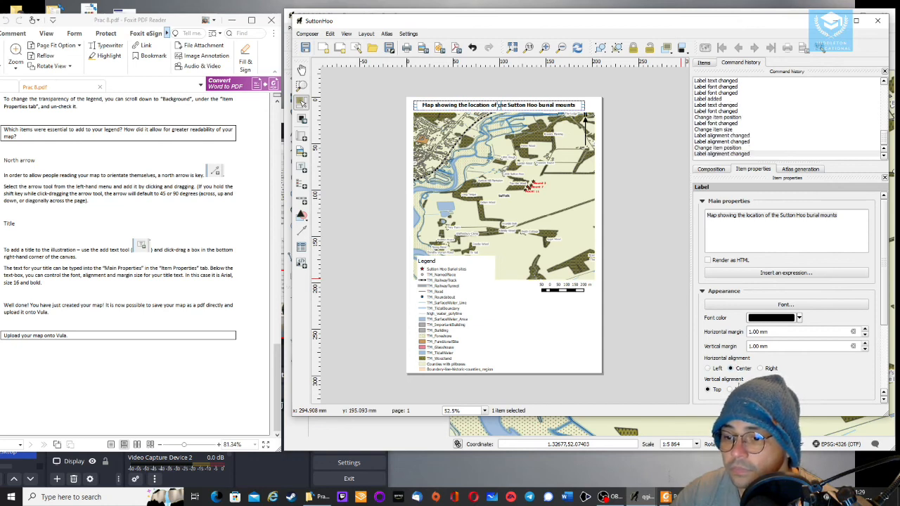